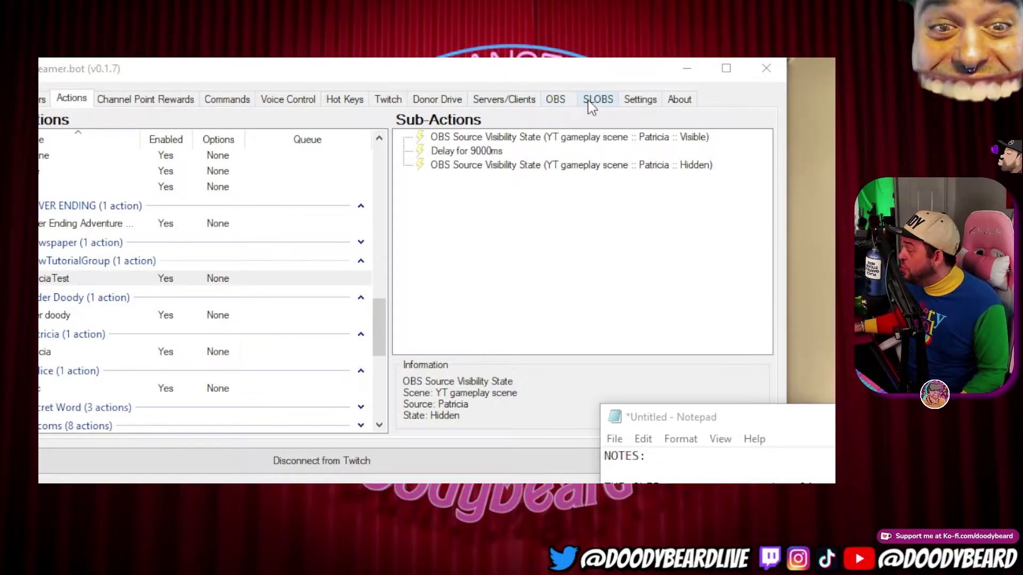
Check the OBS connection options, then select the Patricia action to show its sub-actions.
{"action": "left_click", "coordinate": [556, 101]}
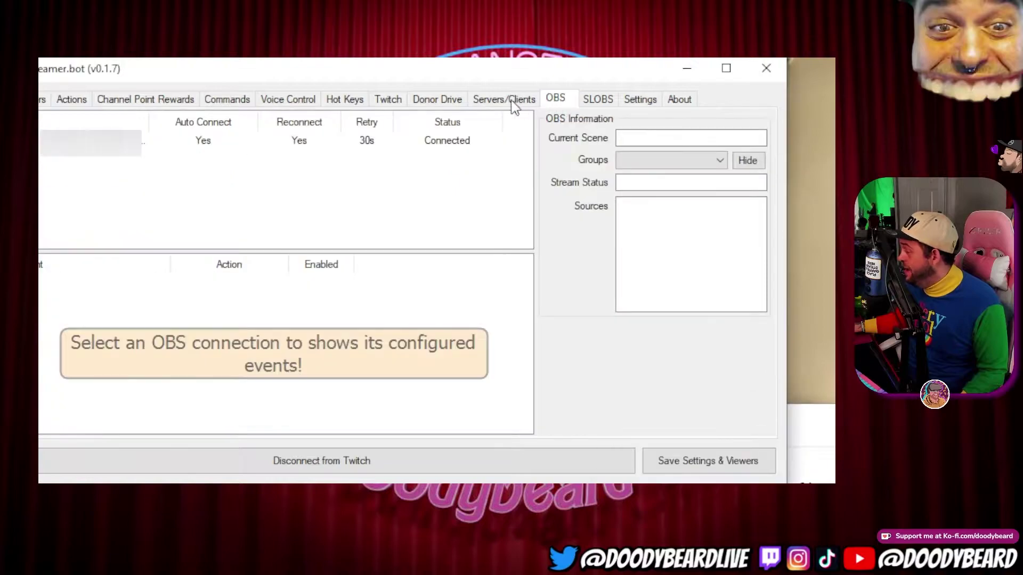
{"action": "right_click", "coordinate": [253, 142]}
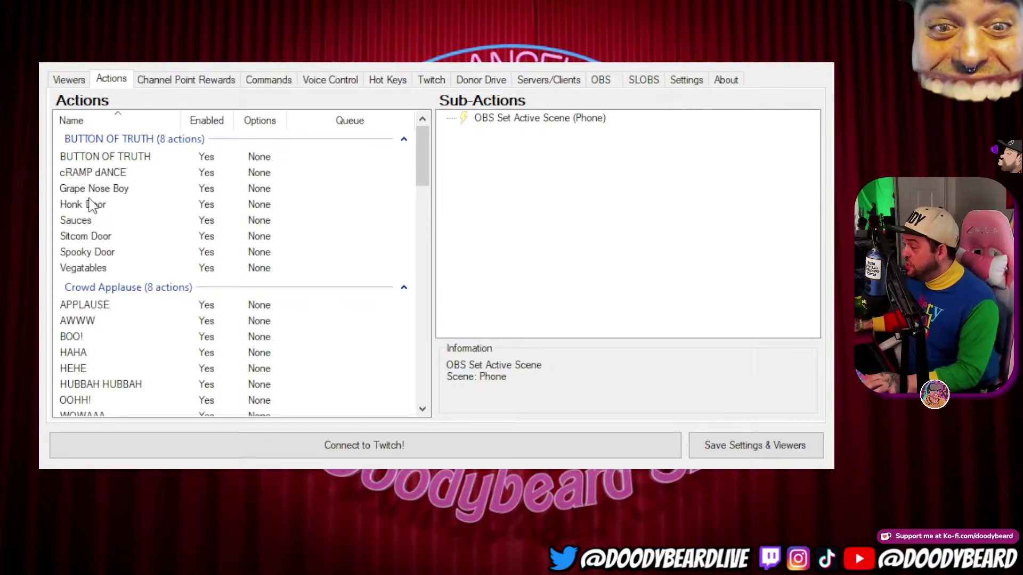
{"action": "scroll", "coordinate": [120, 213], "scroll_direction": "down", "scroll_amount": 2}
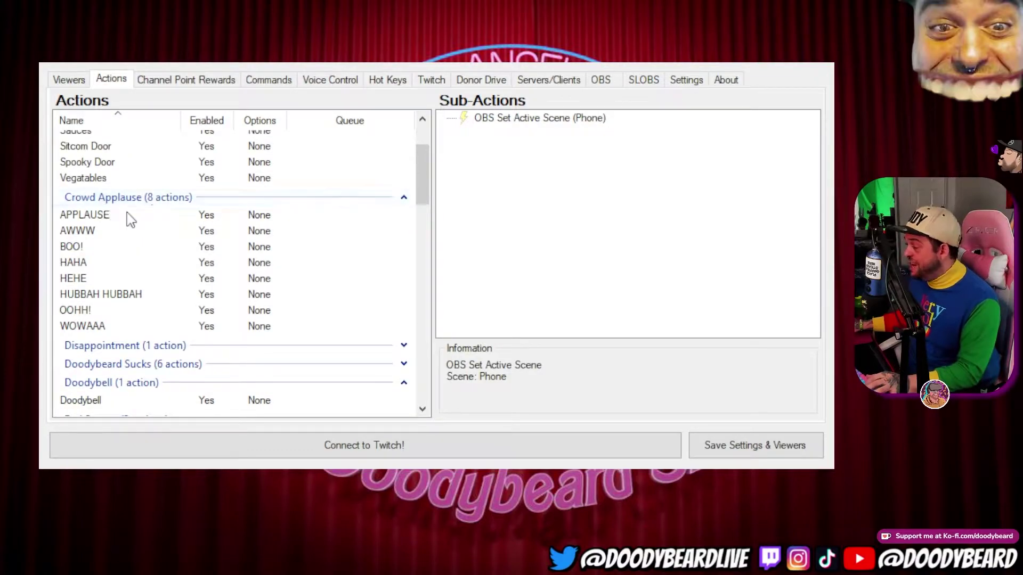
{"action": "scroll", "coordinate": [128, 216], "scroll_direction": "down", "scroll_amount": 1}
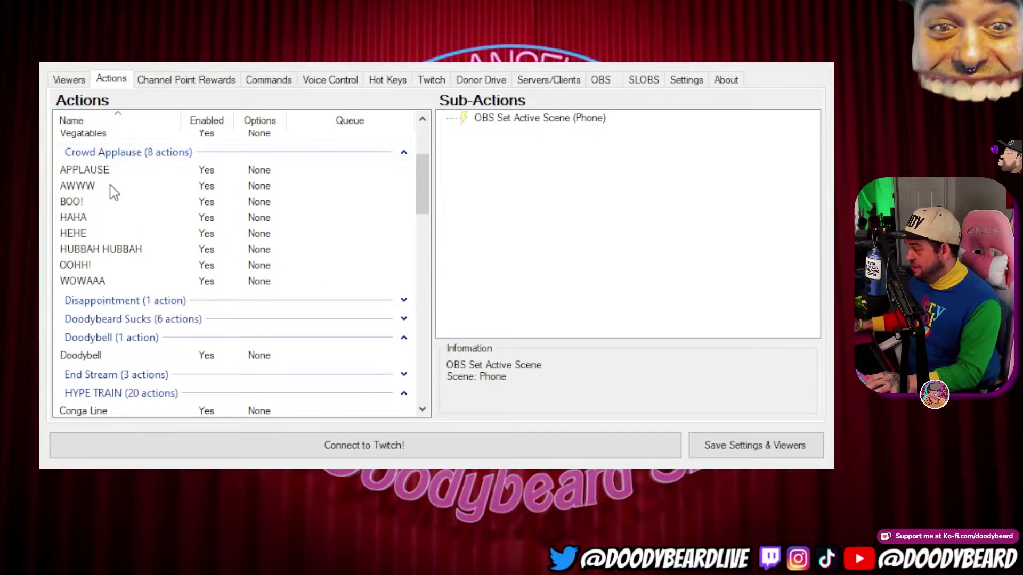
{"action": "scroll", "coordinate": [119, 226], "scroll_direction": "down", "scroll_amount": 15}
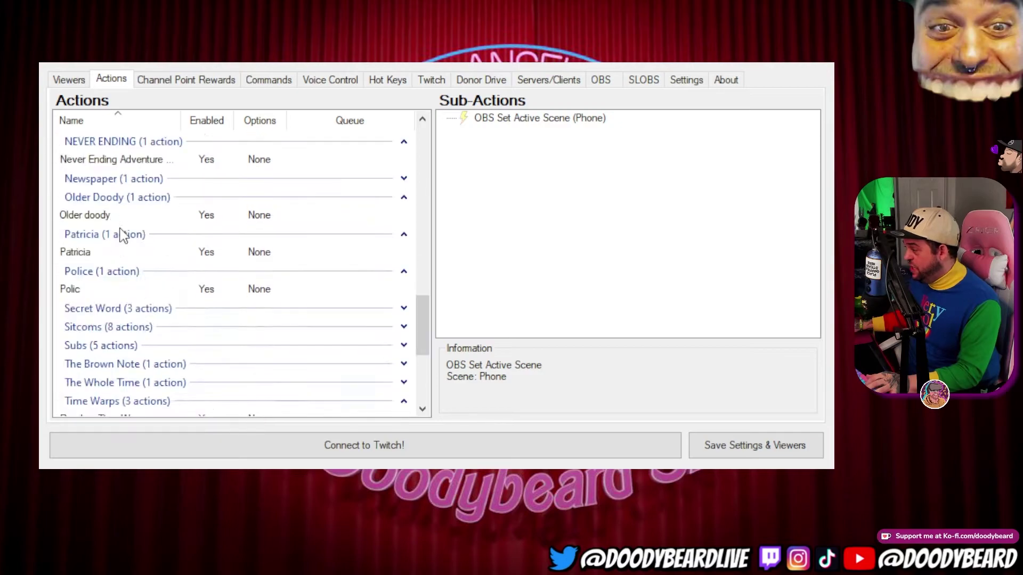
{"action": "left_click", "coordinate": [92, 256]}
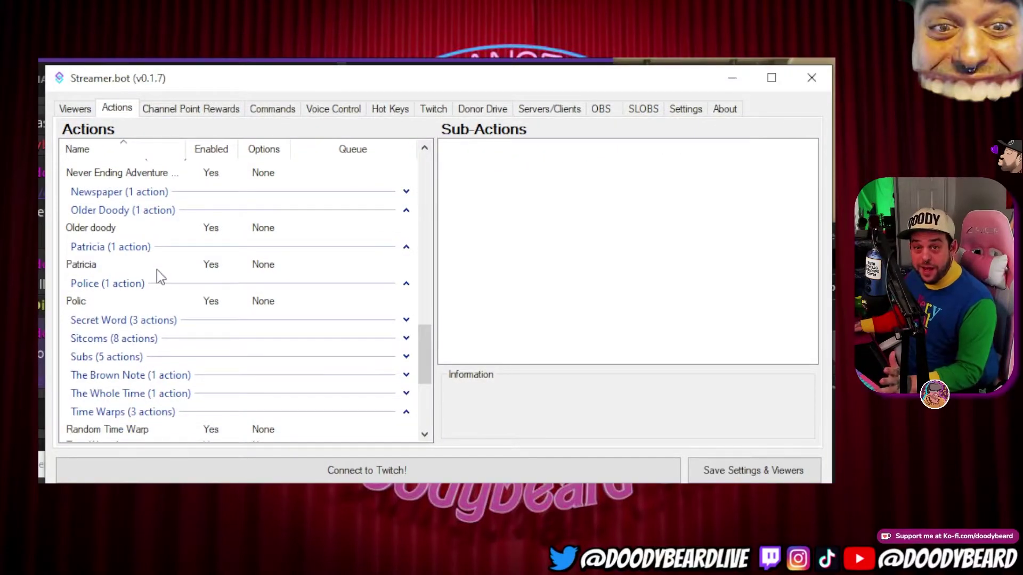
Collapse the Crowd Applause group and scroll the Actions list back to Patricia.
{"action": "scroll", "coordinate": [154, 283], "scroll_direction": "up", "scroll_amount": 4}
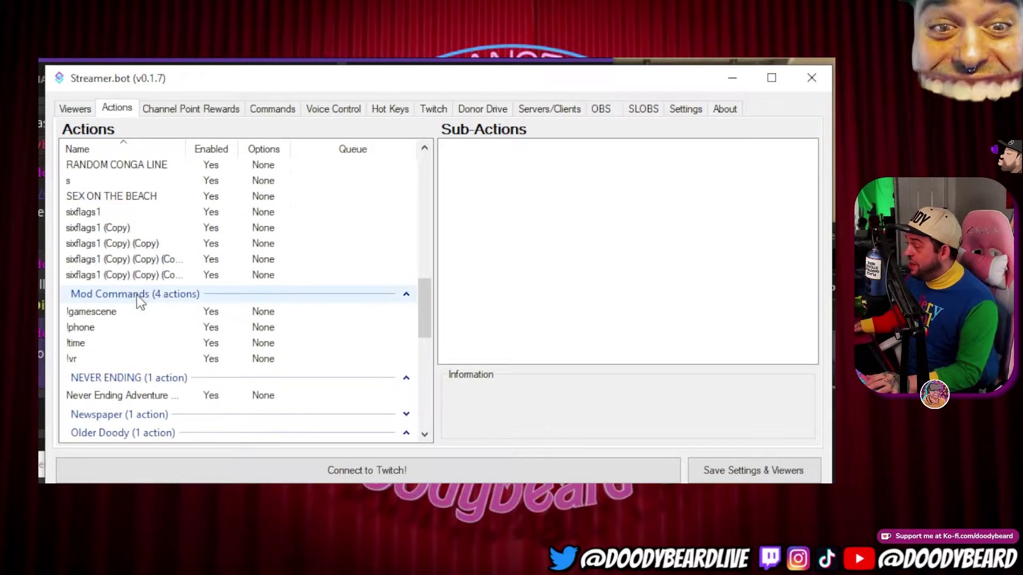
{"action": "scroll", "coordinate": [140, 301], "scroll_direction": "up", "scroll_amount": 10}
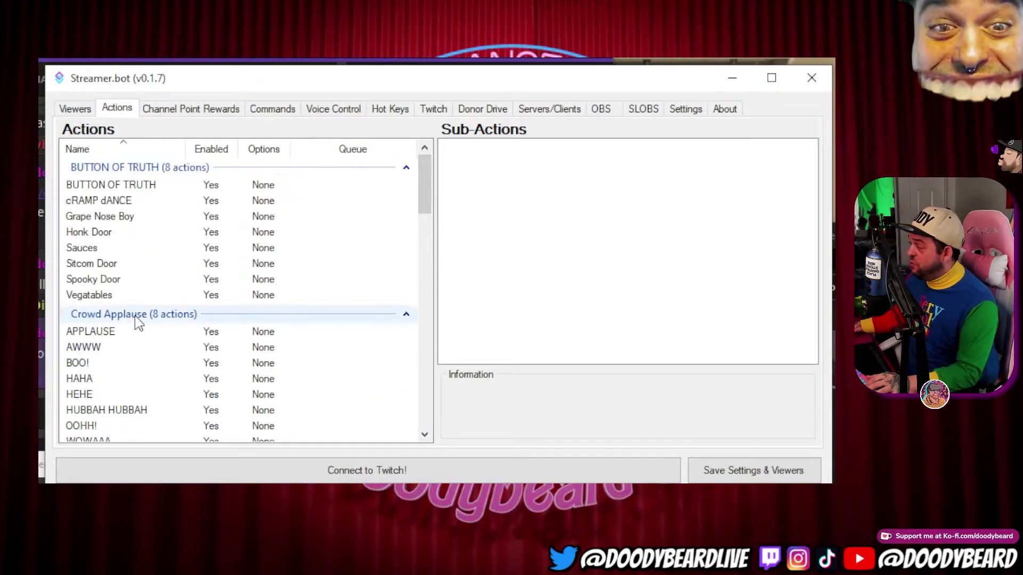
{"action": "left_click", "coordinate": [153, 315]}
{"action": "scroll", "coordinate": [154, 320], "scroll_direction": "down", "scroll_amount": 2}
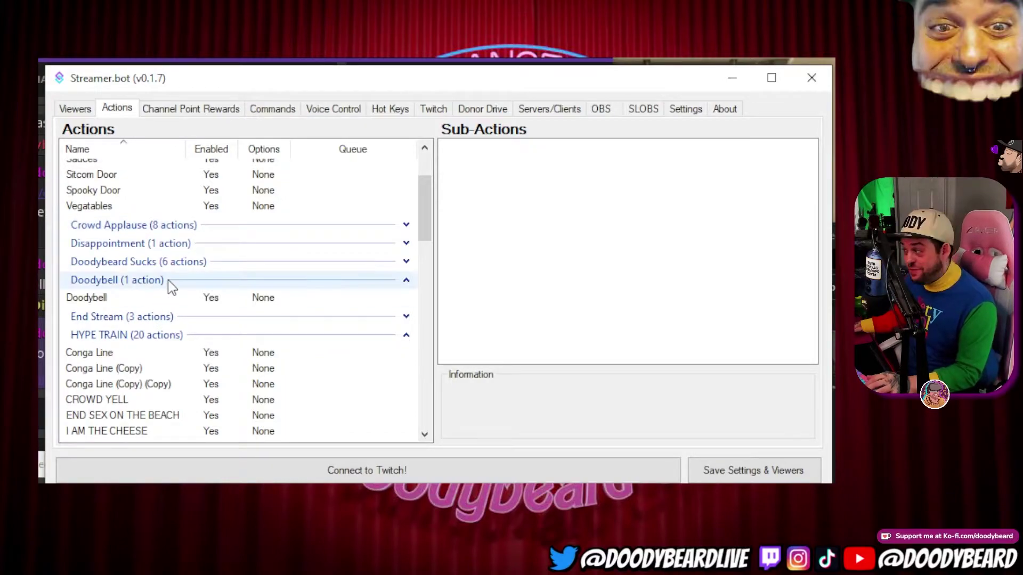
{"action": "scroll", "coordinate": [168, 282], "scroll_direction": "down", "scroll_amount": 6}
{"action": "scroll", "coordinate": [144, 309], "scroll_direction": "down", "scroll_amount": 2}
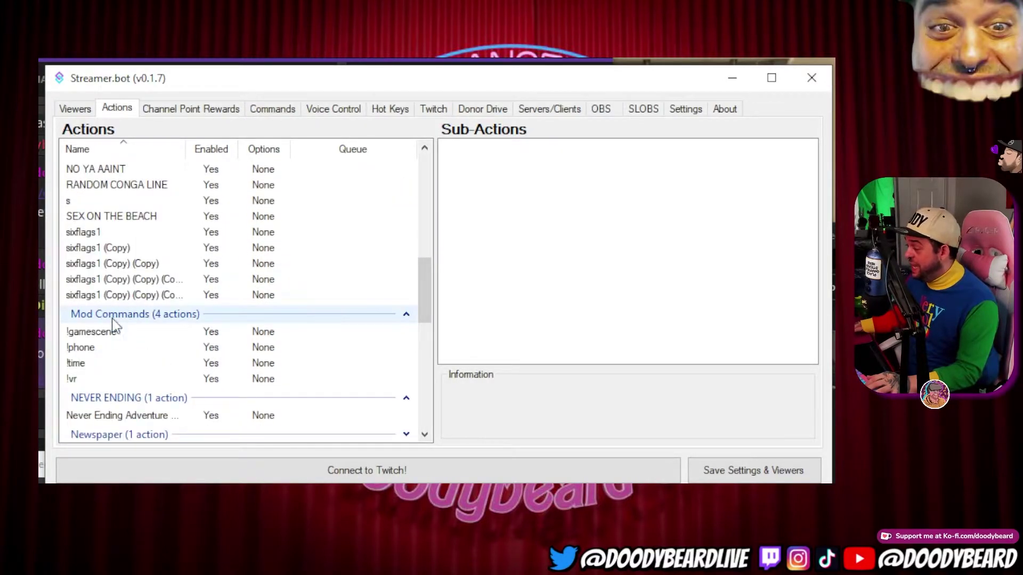
{"action": "scroll", "coordinate": [127, 314], "scroll_direction": "down", "scroll_amount": 5}
{"action": "scroll", "coordinate": [127, 298], "scroll_direction": "up", "scroll_amount": 3}
{"action": "scroll", "coordinate": [128, 300], "scroll_direction": "up", "scroll_amount": 5}
{"action": "scroll", "coordinate": [123, 299], "scroll_direction": "down", "scroll_amount": 7}
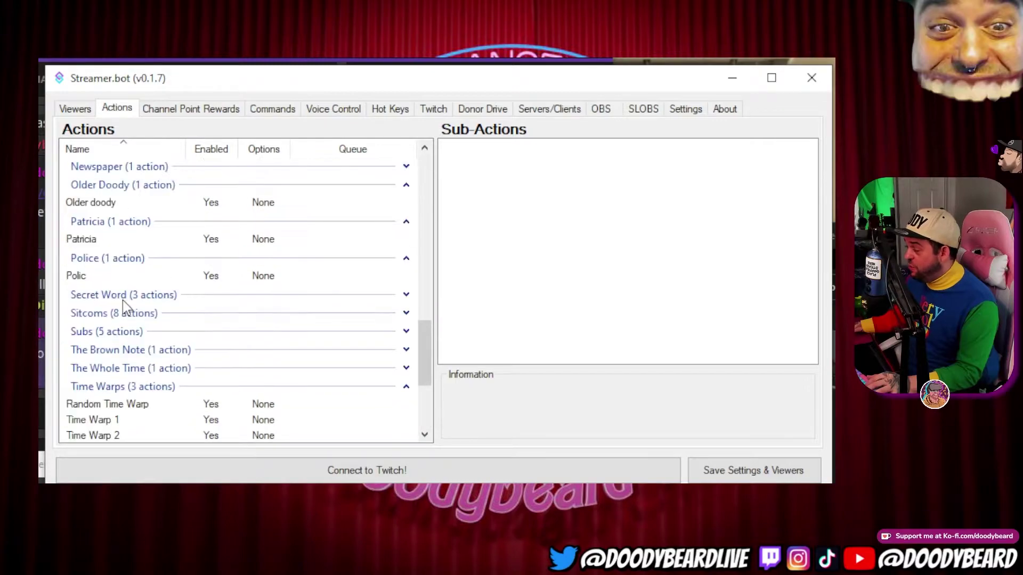
{"action": "scroll", "coordinate": [103, 301], "scroll_direction": "up", "scroll_amount": 1}
{"action": "right_click", "coordinate": [113, 287]}
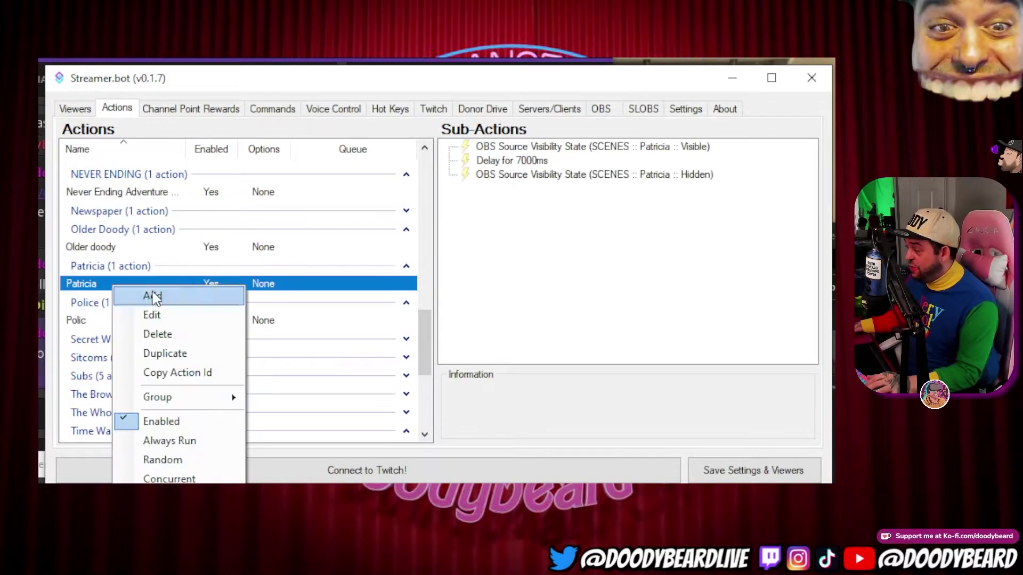
{"action": "left_click", "coordinate": [158, 299]}
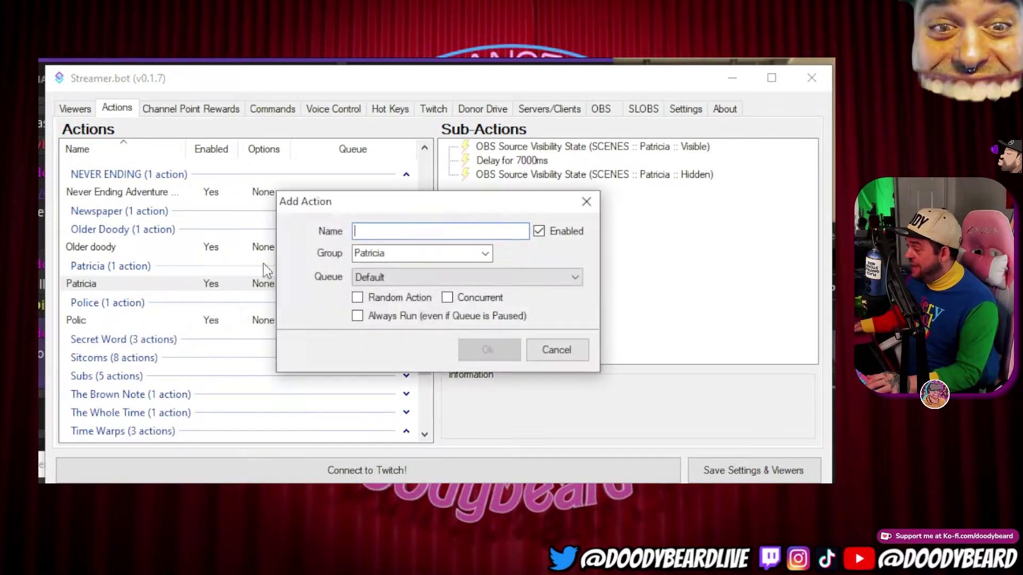
{"action": "type", "text": "Pat"}
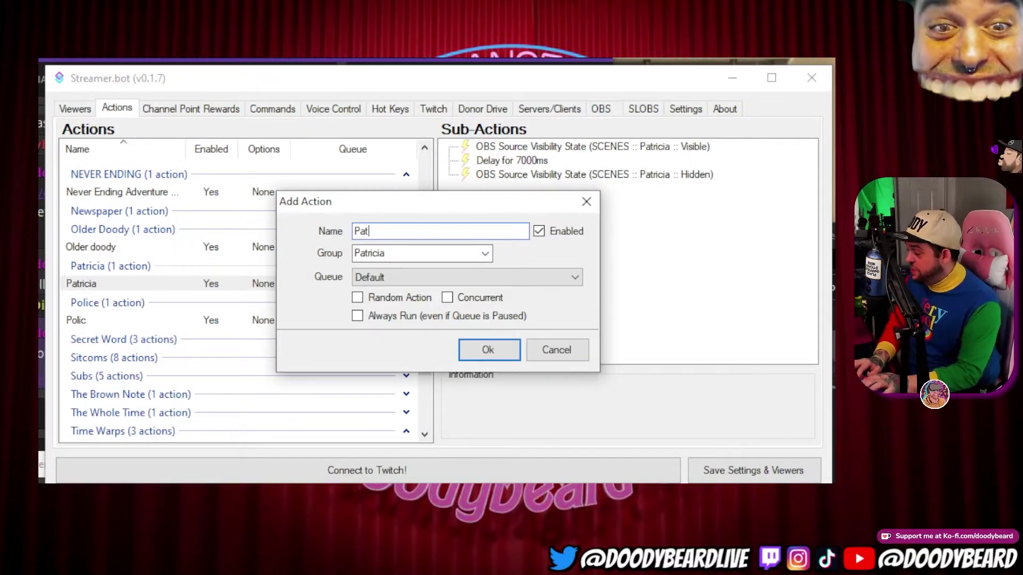
{"action": "type", "text": "riciaTest"}
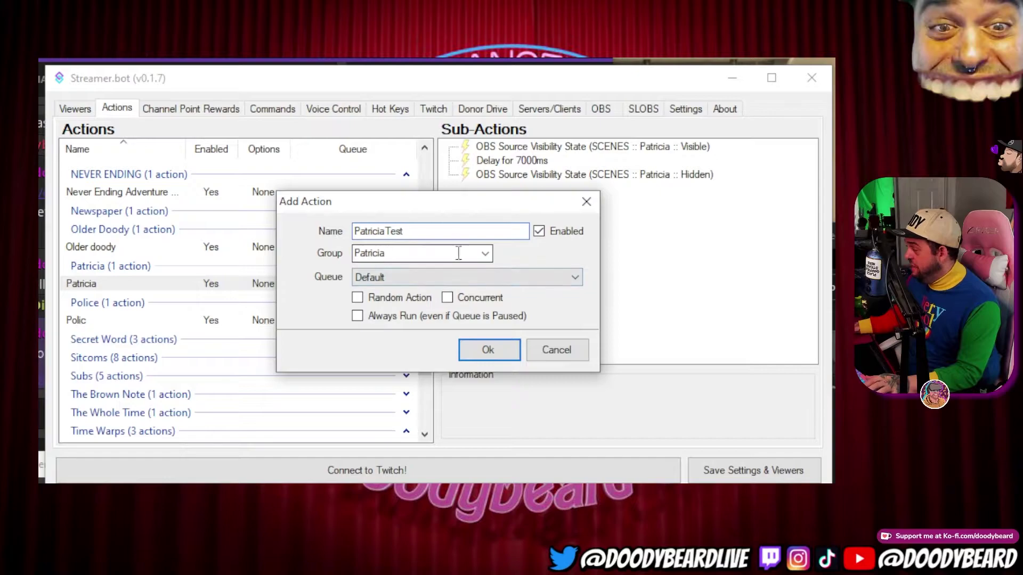
{"action": "left_click", "coordinate": [484, 253]}
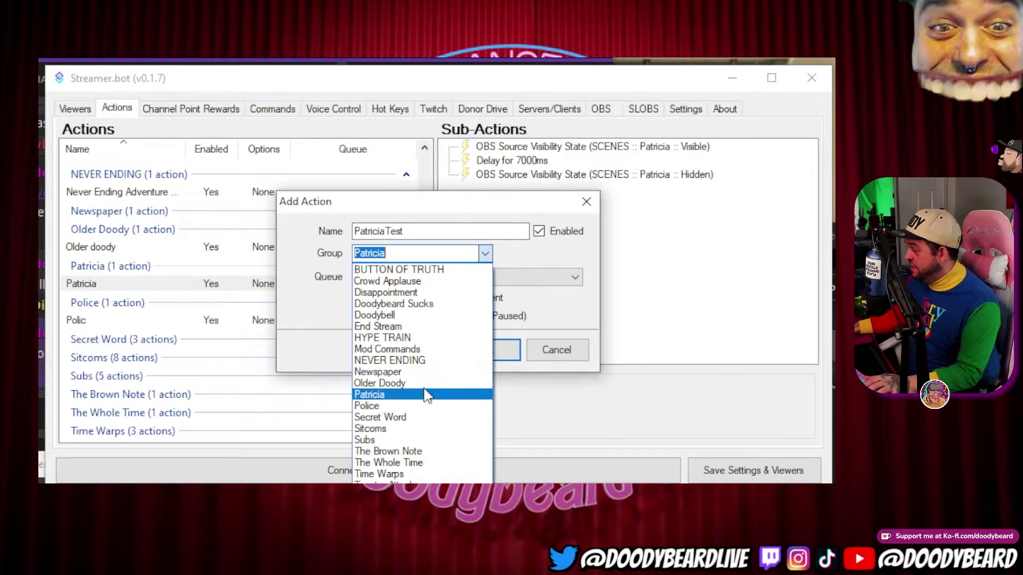
{"action": "left_click", "coordinate": [422, 397]}
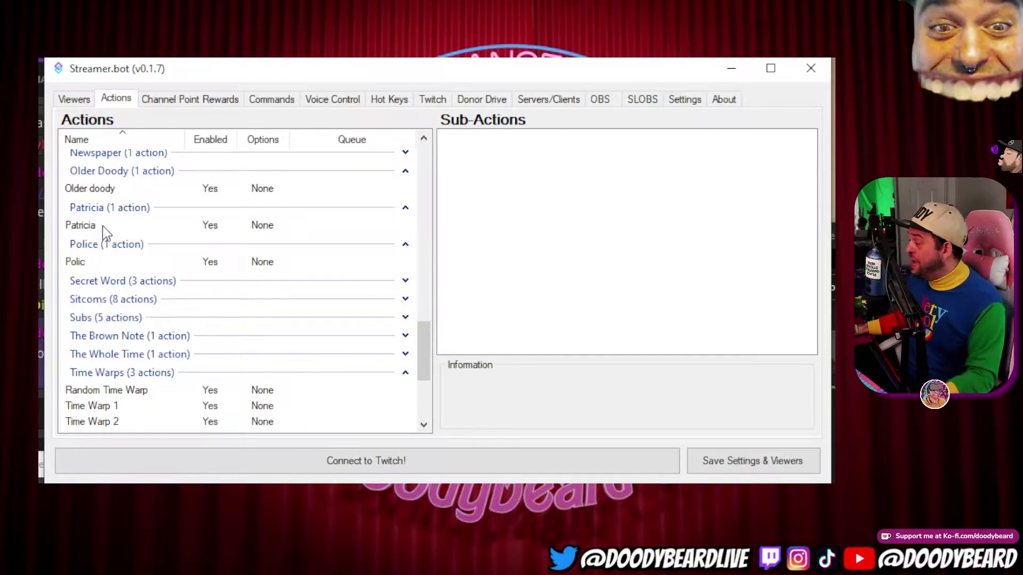
Add a new action named PatriciaTest in a new group called NewTutorialGroup.
{"action": "right_click", "coordinate": [103, 227]}
{"action": "left_click", "coordinate": [142, 237]}
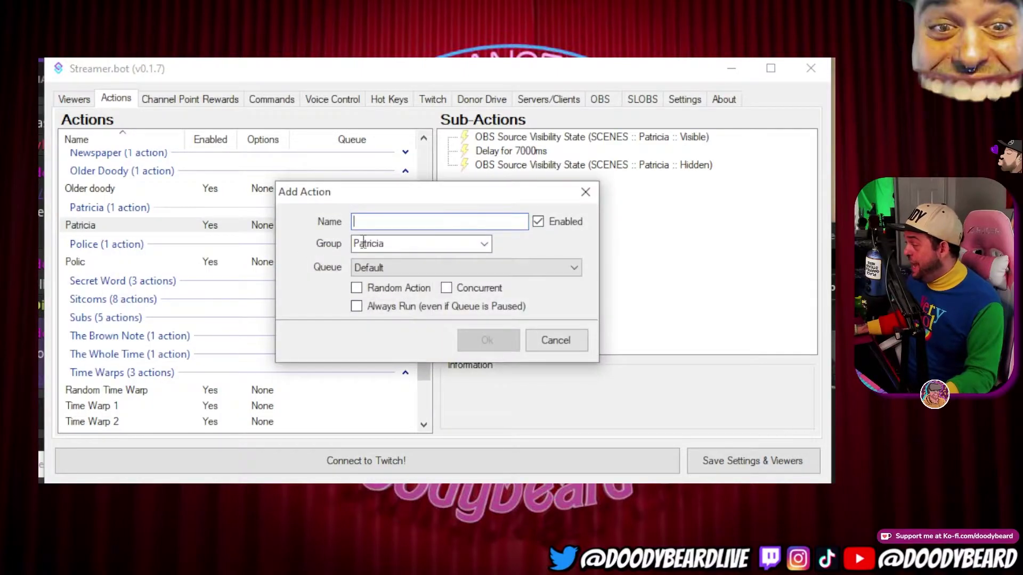
{"action": "left_click", "coordinate": [484, 244]}
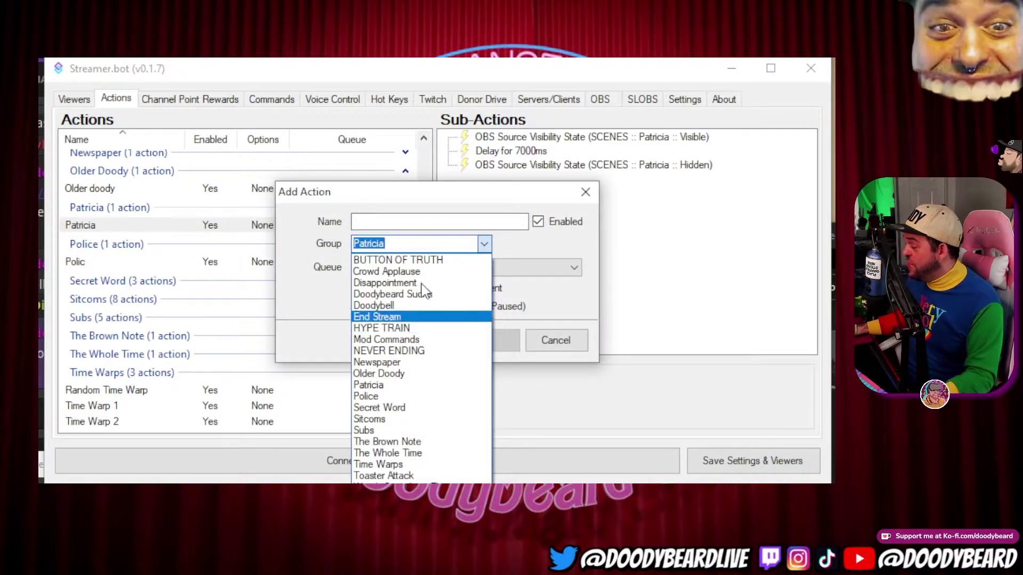
{"action": "left_click", "coordinate": [413, 245]}
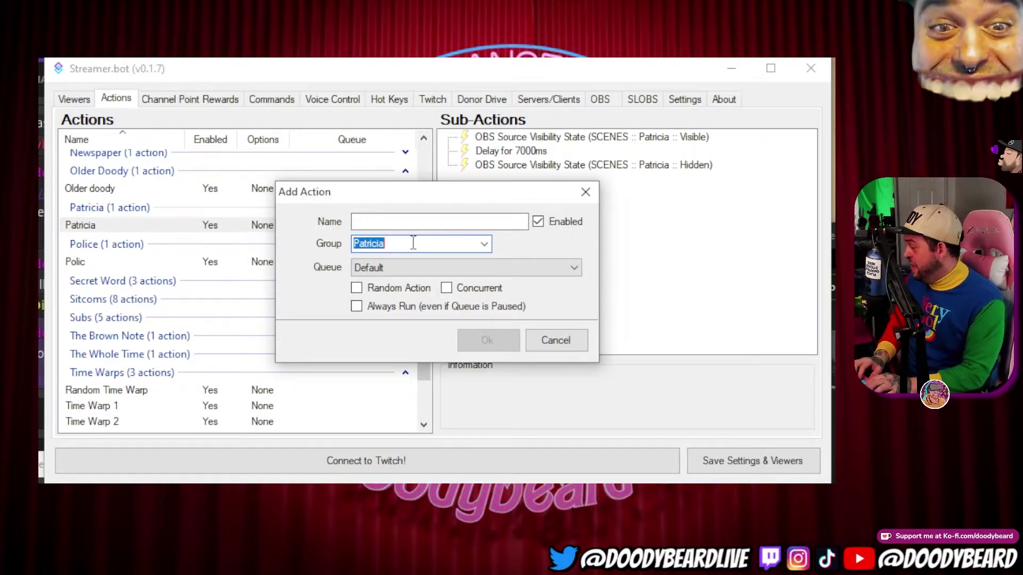
{"action": "type", "text": "New"}
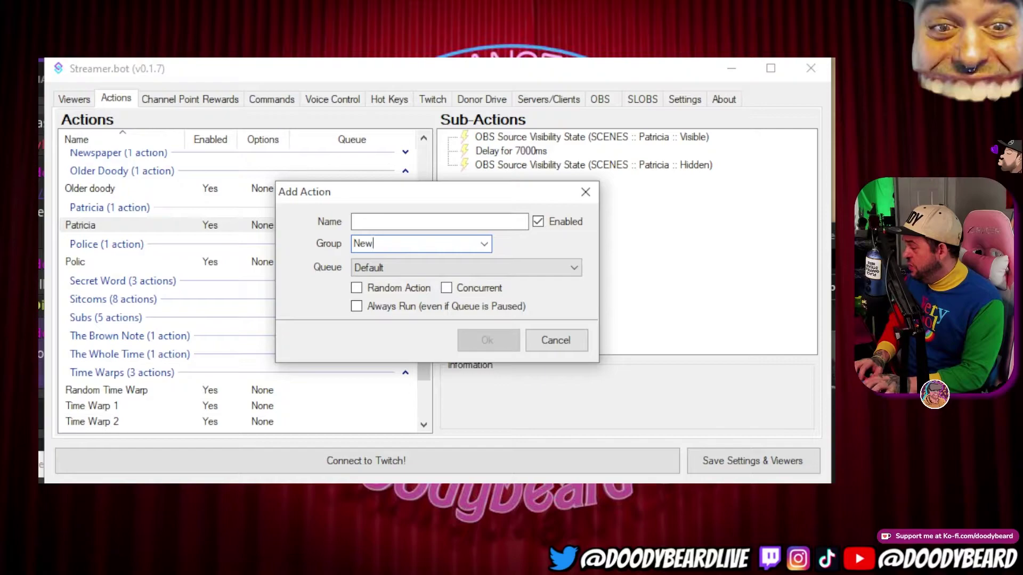
{"action": "type", "text": "TutorialGroup"}
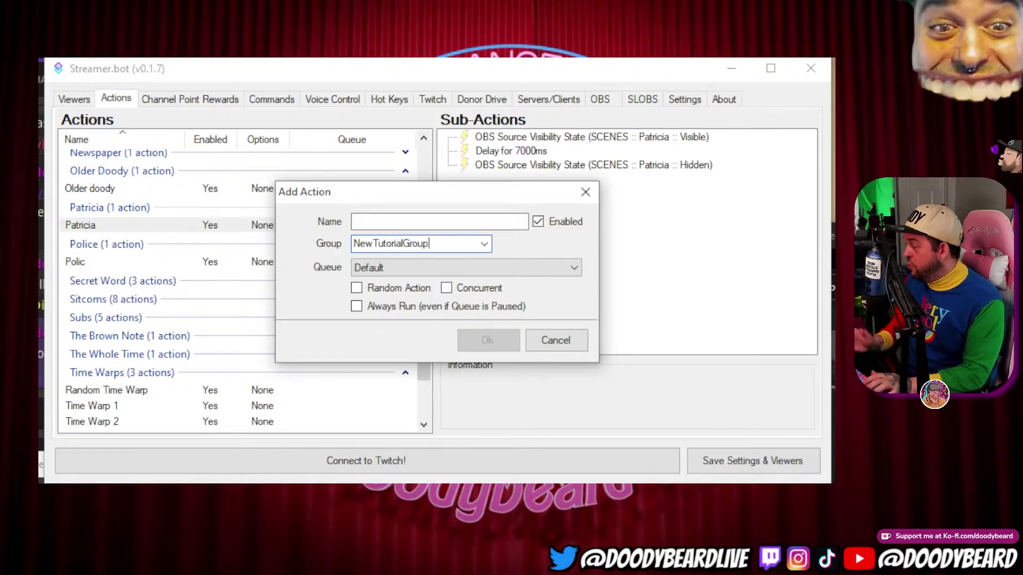
{"action": "left_click", "coordinate": [445, 222]}
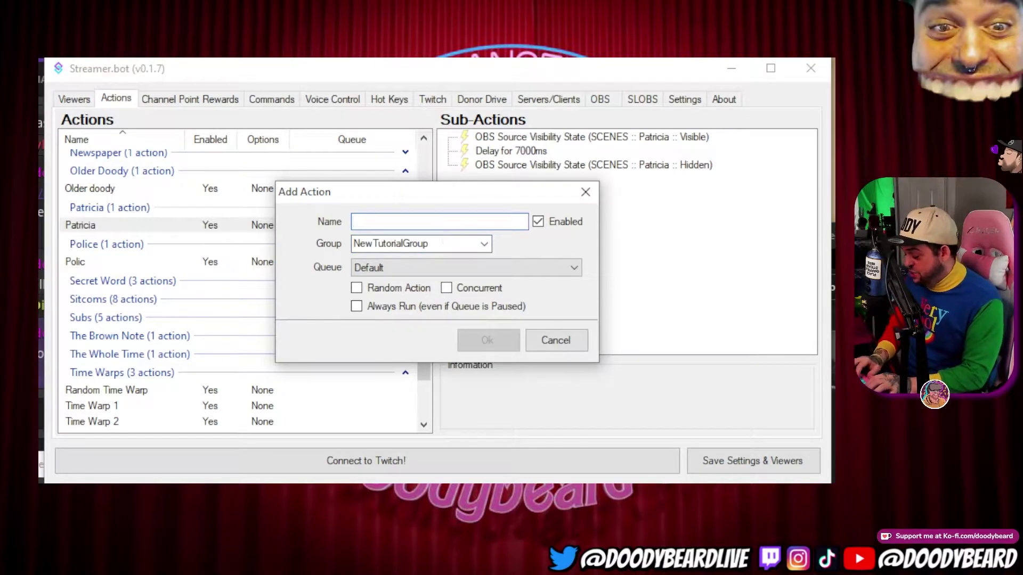
{"action": "type", "text": "PatriciaTest"}
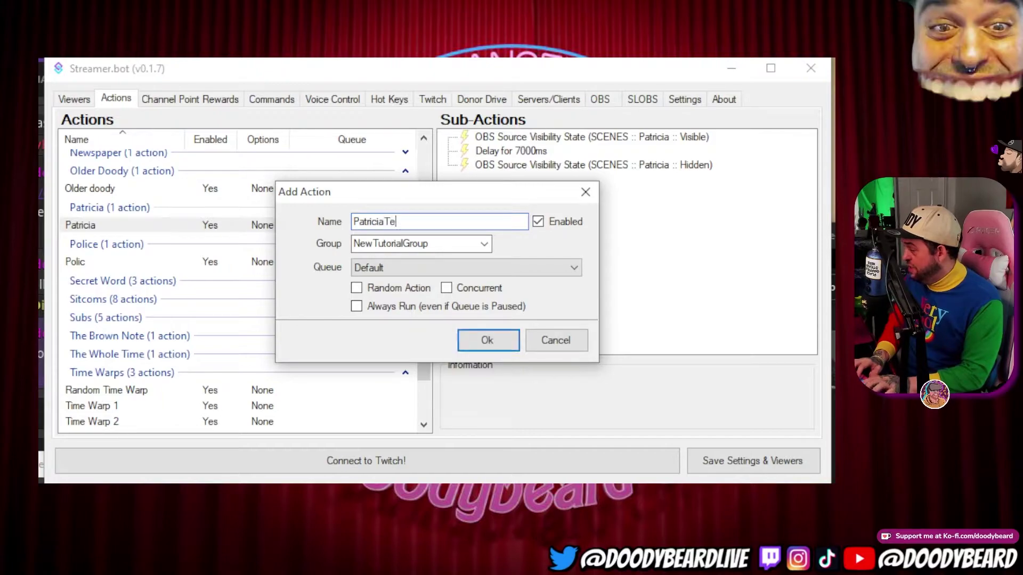
{"action": "left_click", "coordinate": [487, 341]}
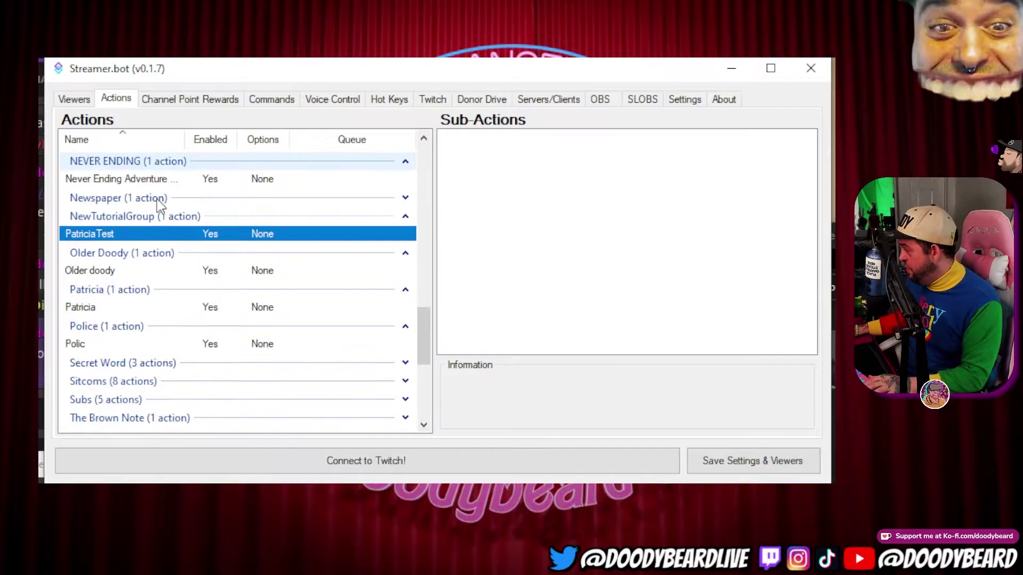
{"action": "scroll", "coordinate": [157, 199], "scroll_direction": "up", "scroll_amount": 1}
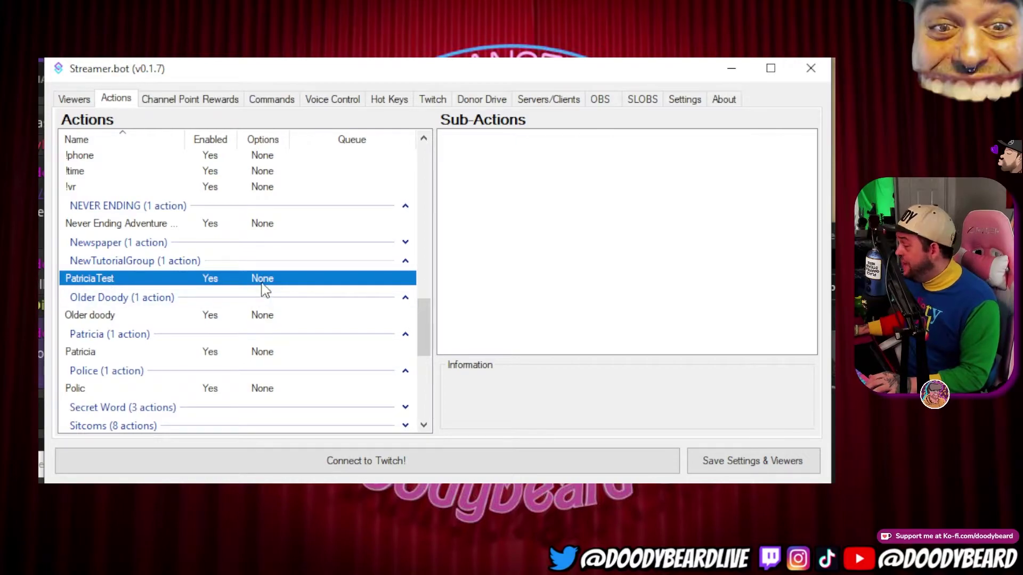
{"action": "key", "text": "alt+Tab"}
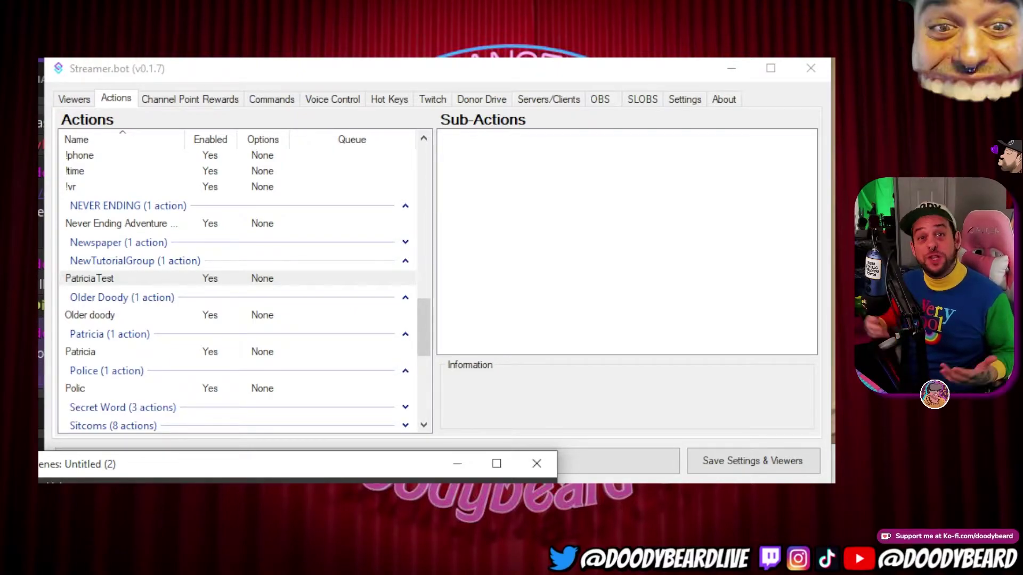
{"action": "left_click", "coordinate": [463, 138]}
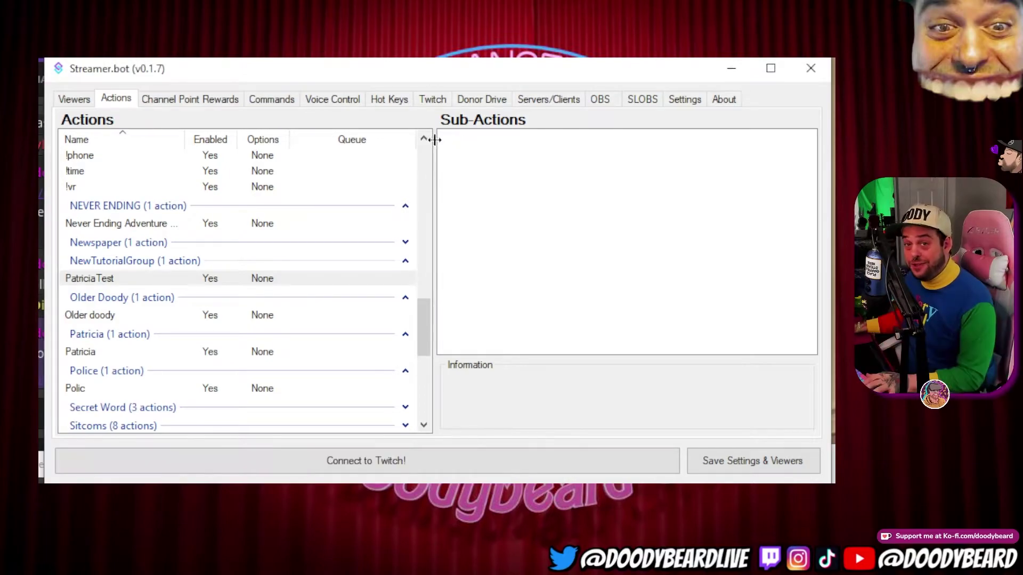
Add an OBS Set Source Visibility sub-action making Patricia Visible in YT gameplay scene.
{"action": "right_click", "coordinate": [452, 145]}
{"action": "mouse_move", "coordinate": [509, 158]}
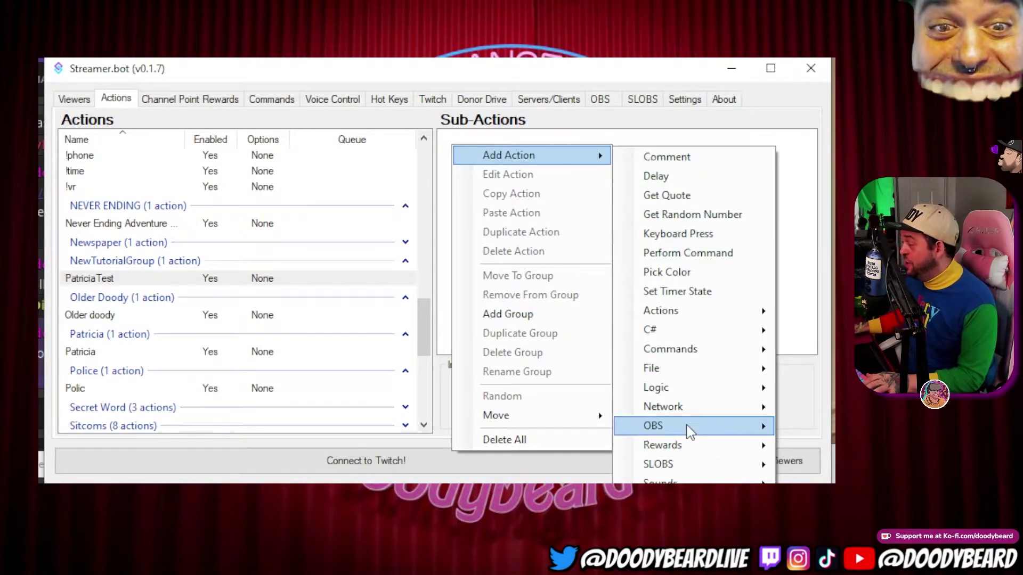
{"action": "mouse_move", "coordinate": [690, 430]}
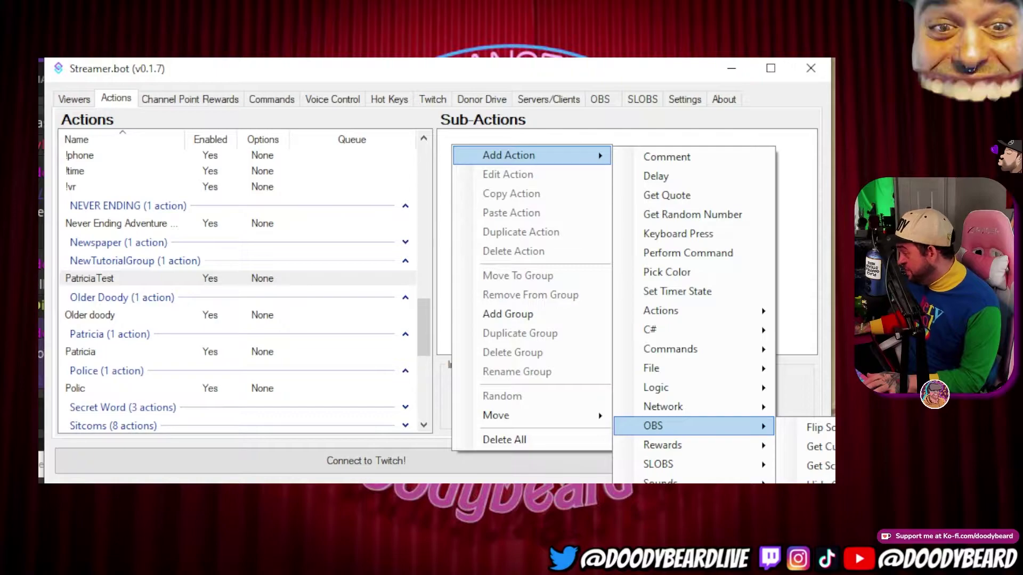
{"action": "left_click", "coordinate": [820, 475]}
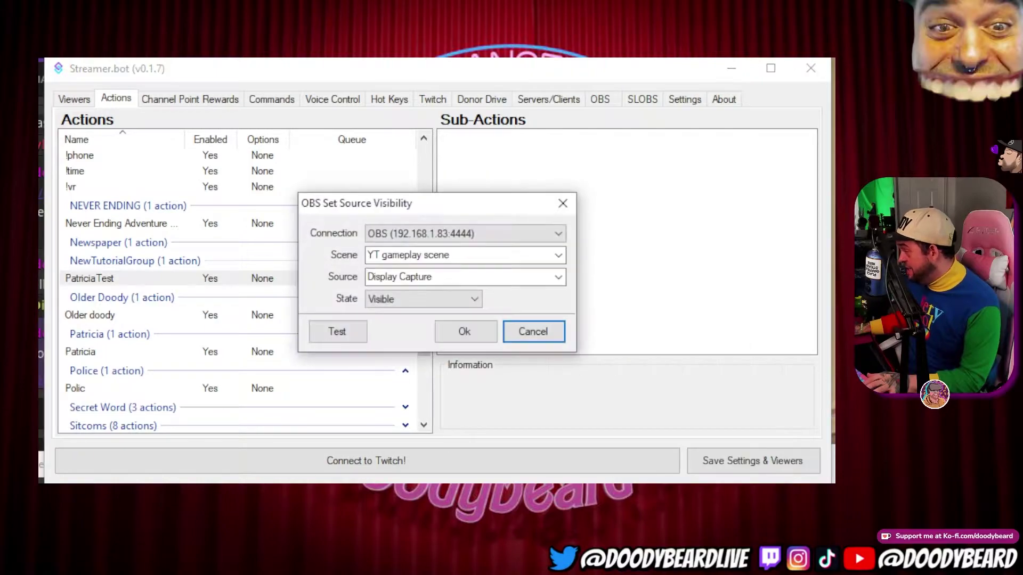
{"action": "left_click", "coordinate": [558, 258]}
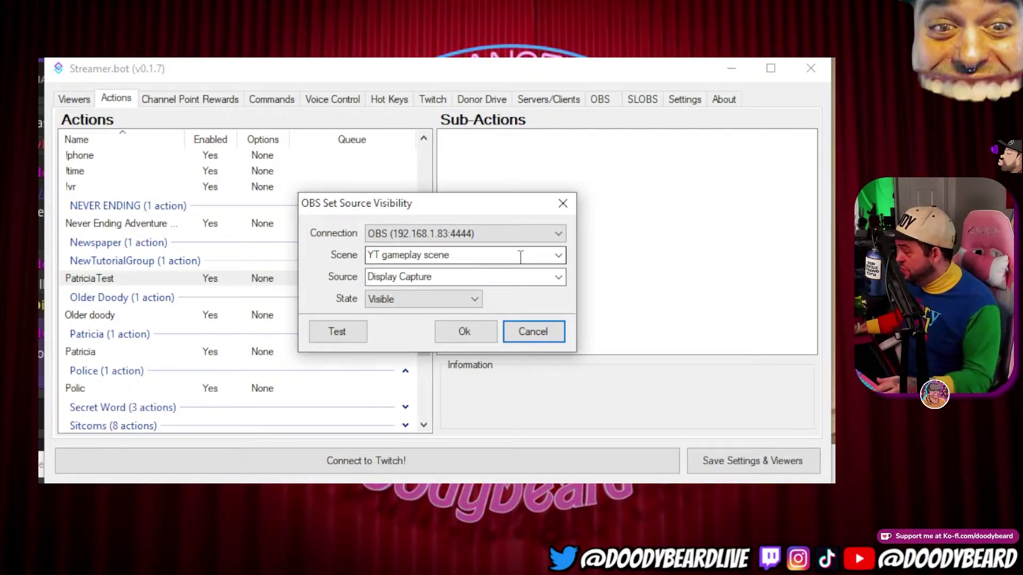
{"action": "left_click", "coordinate": [530, 281]}
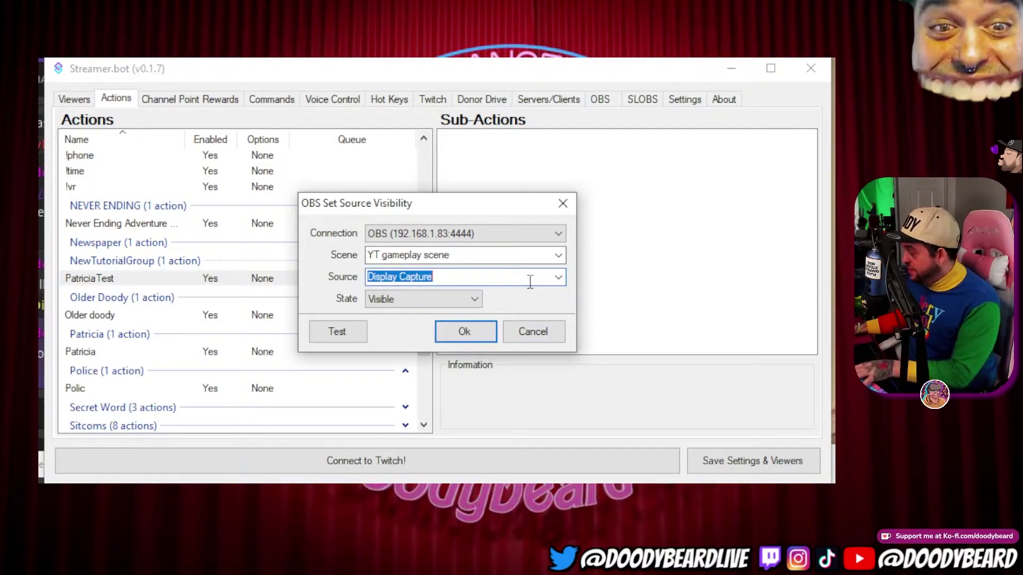
{"action": "type", "text": "patr"}
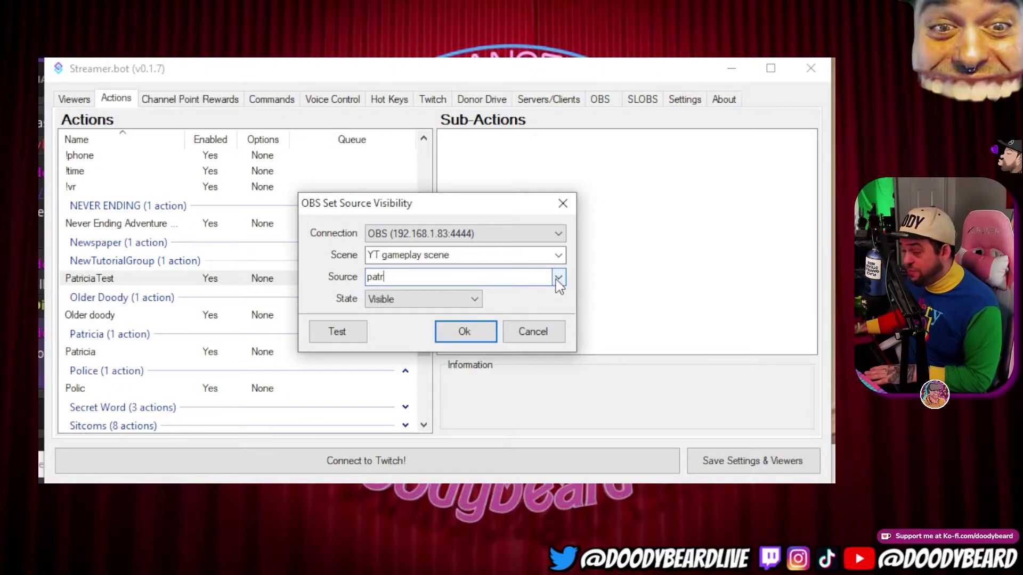
{"action": "left_click", "coordinate": [558, 278]}
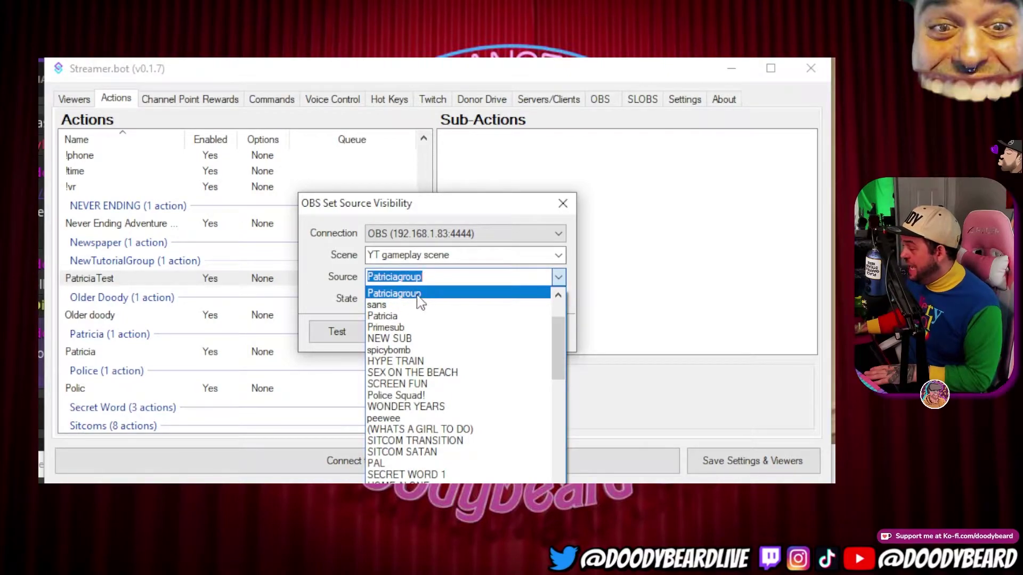
{"action": "left_click", "coordinate": [394, 317]}
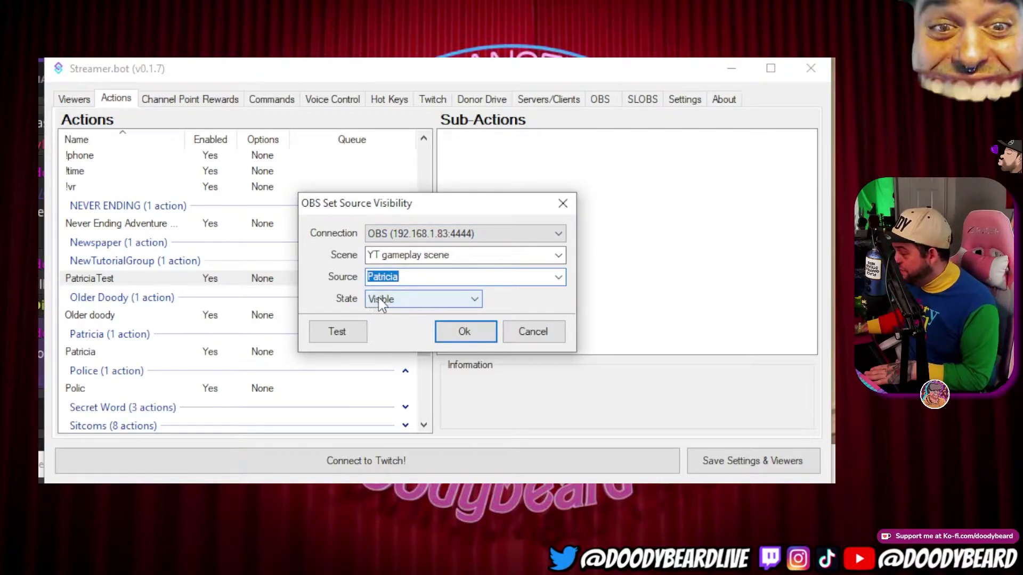
{"action": "left_click", "coordinate": [453, 340]}
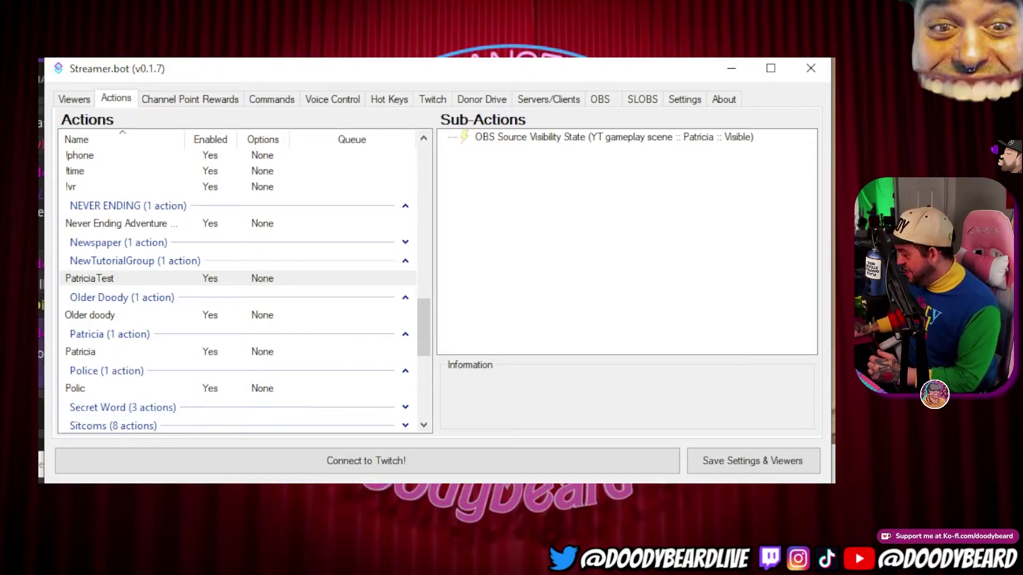
Add a 9000 ms Delay sub-action after the Patricia visibility step.
{"action": "key", "text": "alt+Tab"}
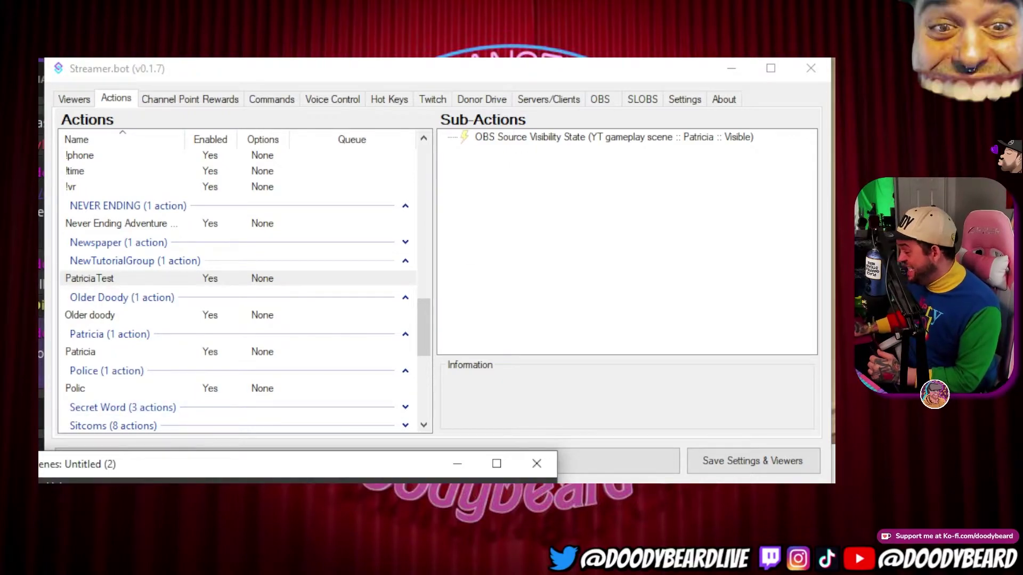
{"action": "left_click", "coordinate": [502, 177]}
{"action": "right_click", "coordinate": [498, 160]}
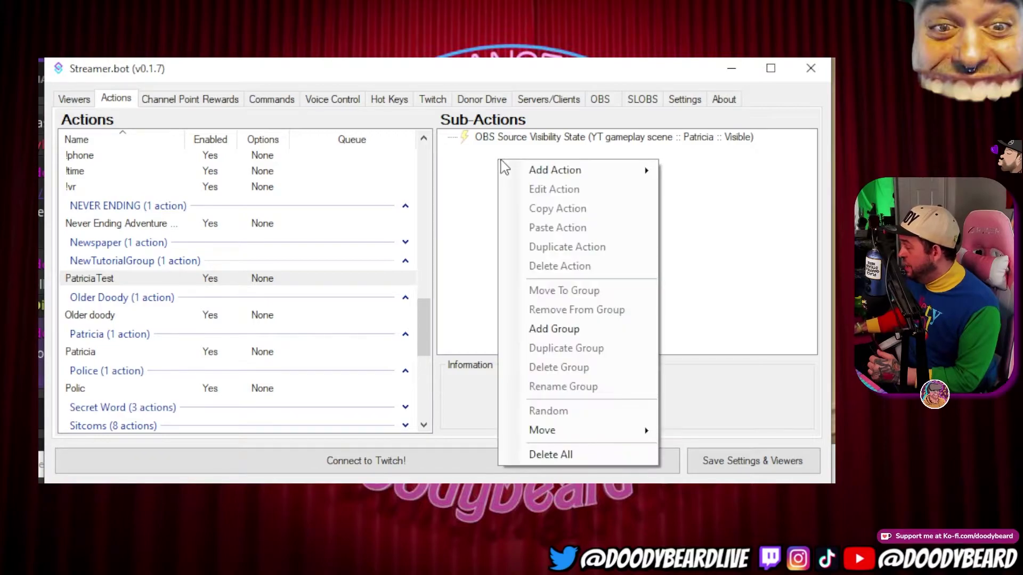
{"action": "mouse_move", "coordinate": [533, 166]}
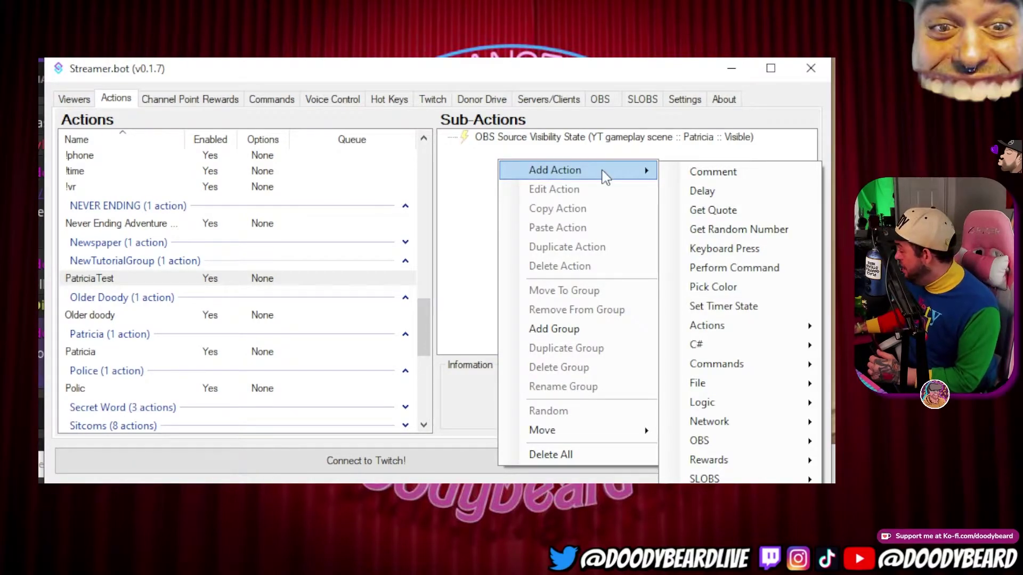
{"action": "mouse_move", "coordinate": [743, 449]}
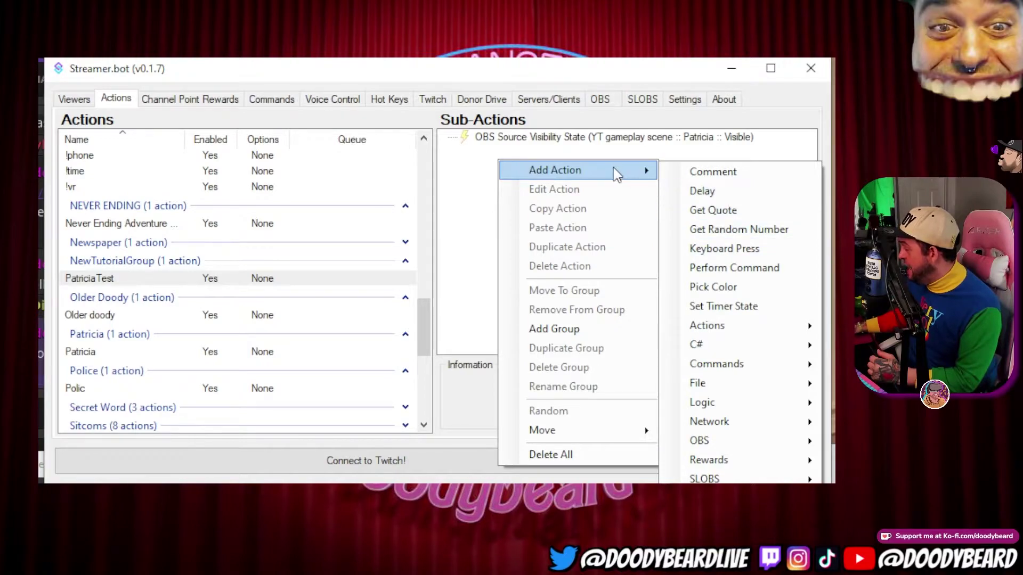
{"action": "left_click", "coordinate": [702, 190]}
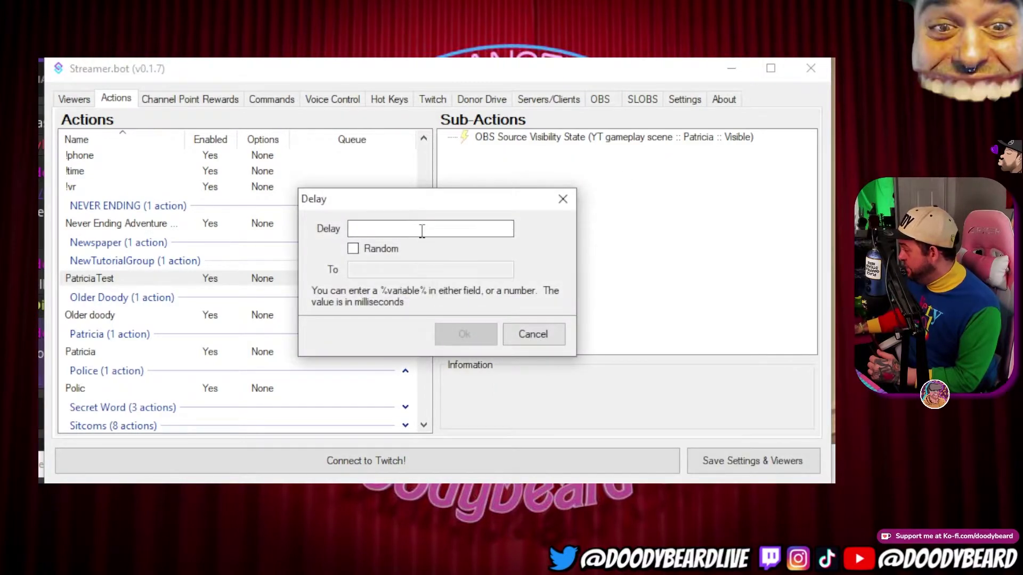
{"action": "type", "text": "9"}
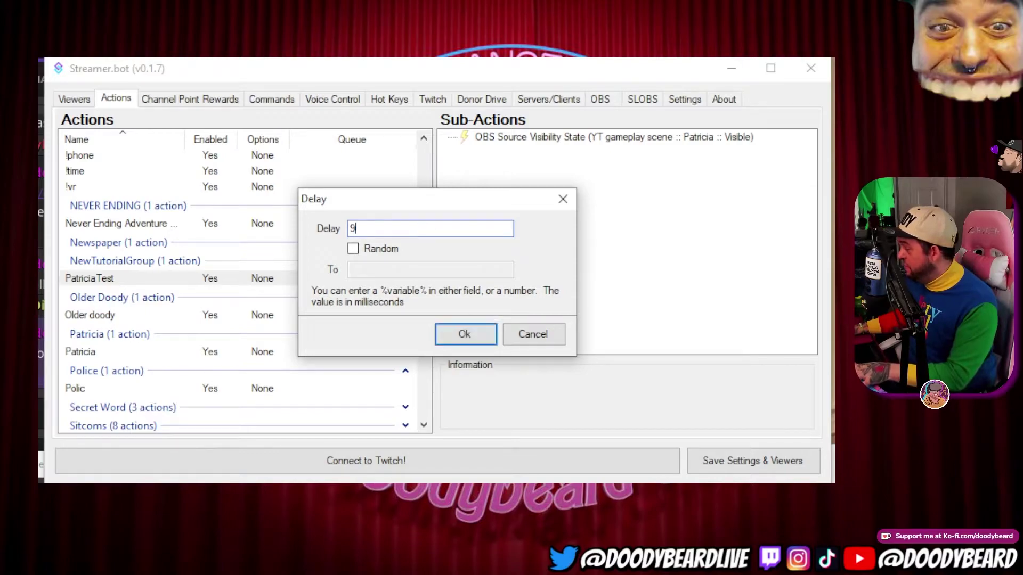
{"action": "type", "text": "000"}
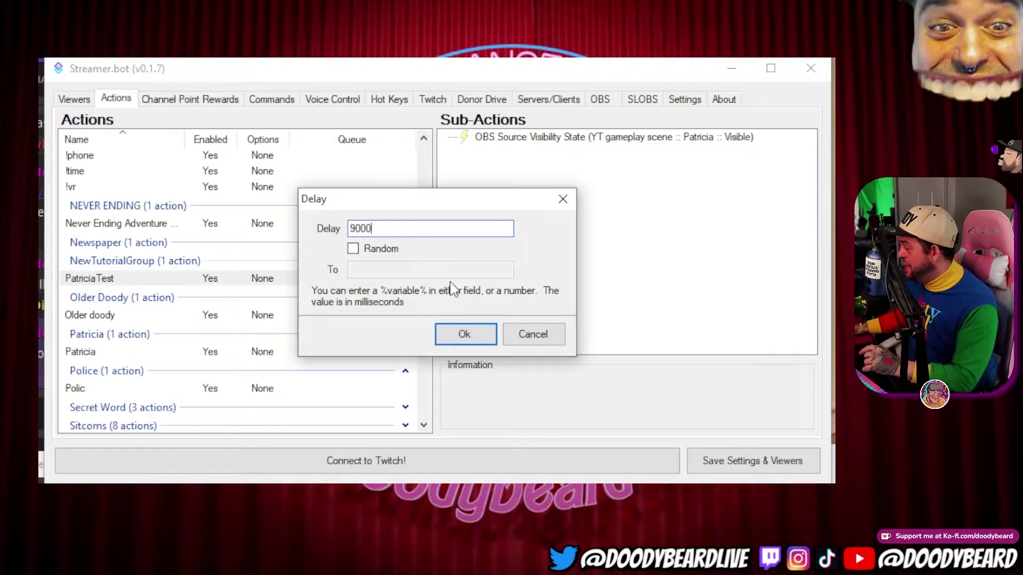
{"action": "left_click", "coordinate": [472, 340]}
{"action": "left_click", "coordinate": [507, 154]}
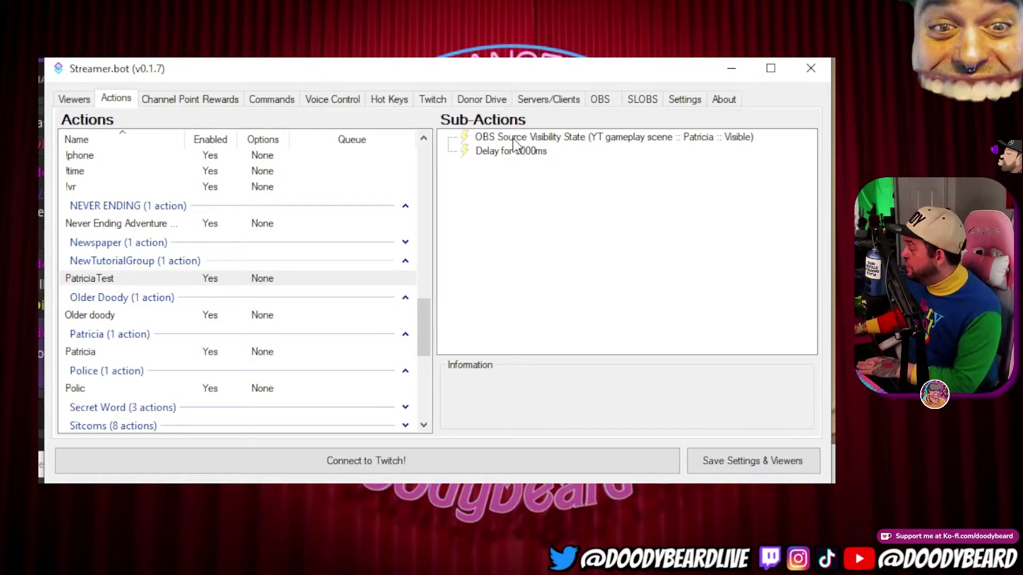
Duplicate the show-Patricia step and set the copy's state to Hidden.
{"action": "right_click", "coordinate": [491, 138]}
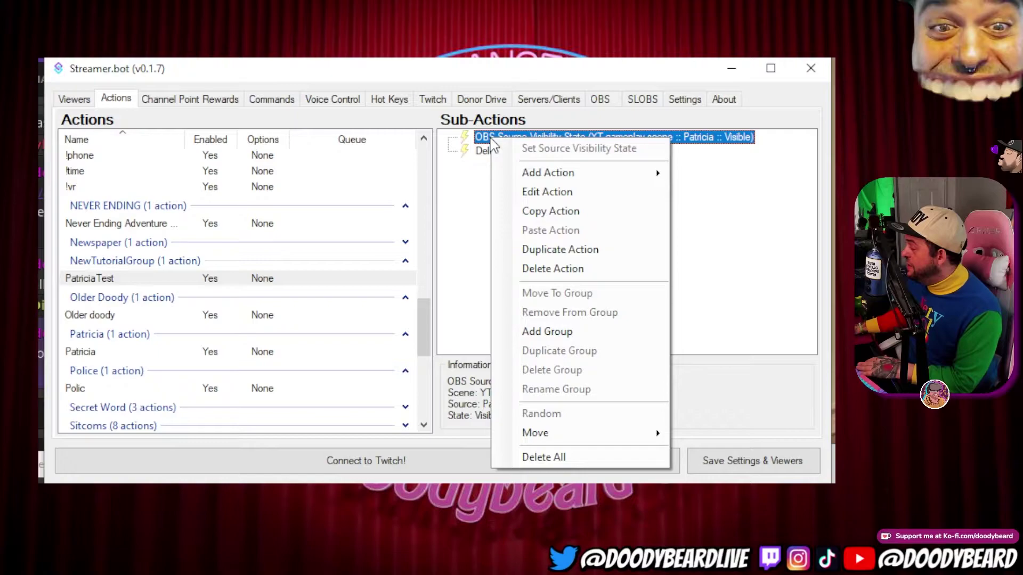
{"action": "left_click", "coordinate": [556, 251]}
{"action": "left_click", "coordinate": [557, 170]}
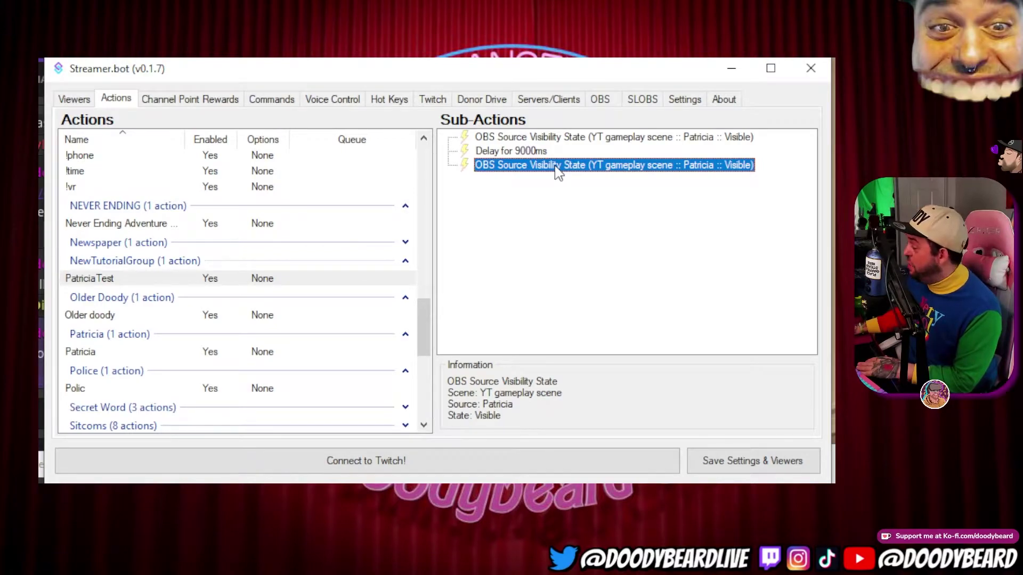
{"action": "double_click", "coordinate": [557, 171]}
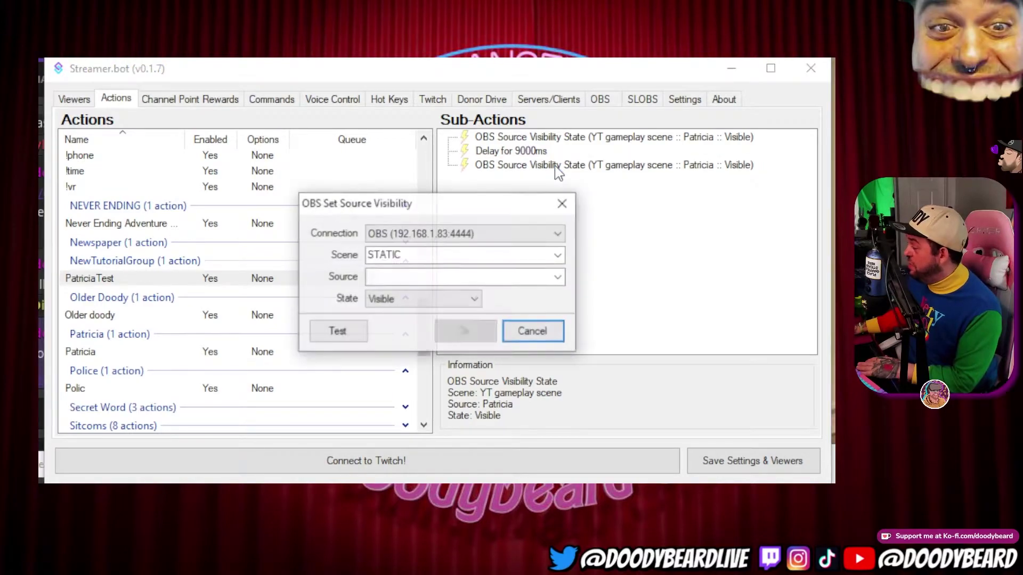
{"action": "left_click", "coordinate": [379, 301]}
{"action": "left_click", "coordinate": [380, 299]}
{"action": "scroll", "coordinate": [380, 301], "scroll_direction": "down", "scroll_amount": 1}
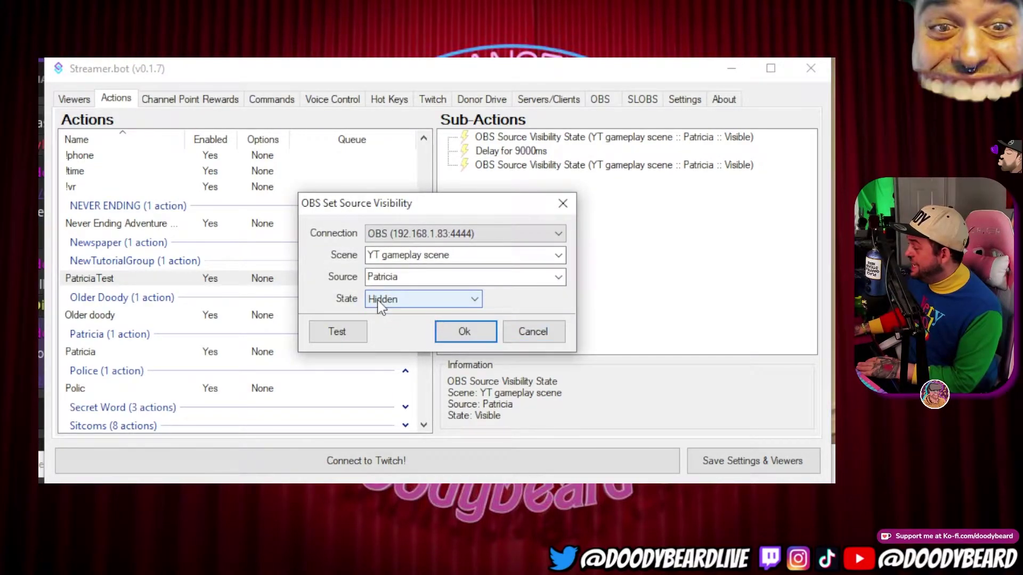
{"action": "left_click", "coordinate": [453, 334]}
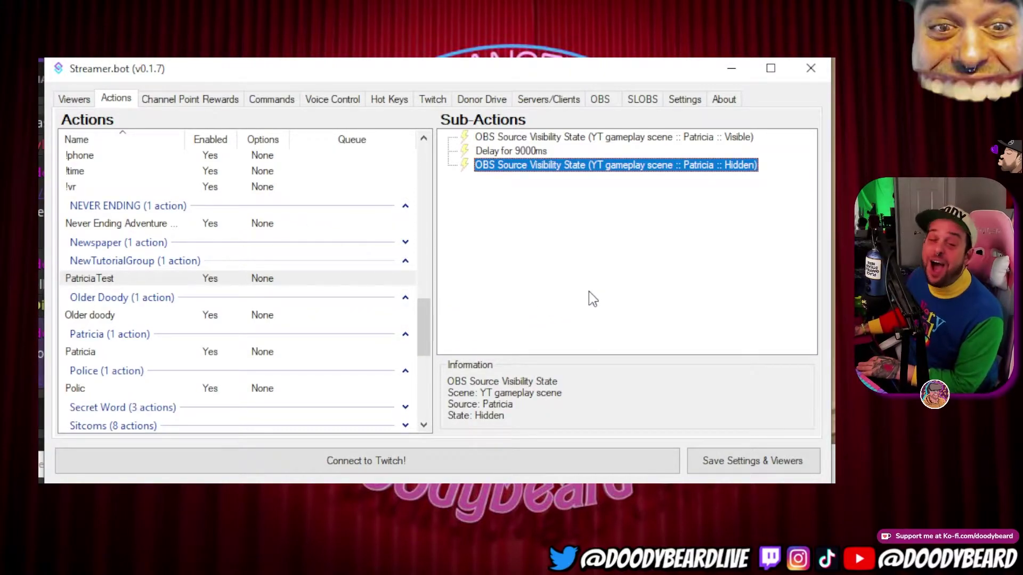
{"action": "key", "text": "alt+Tab"}
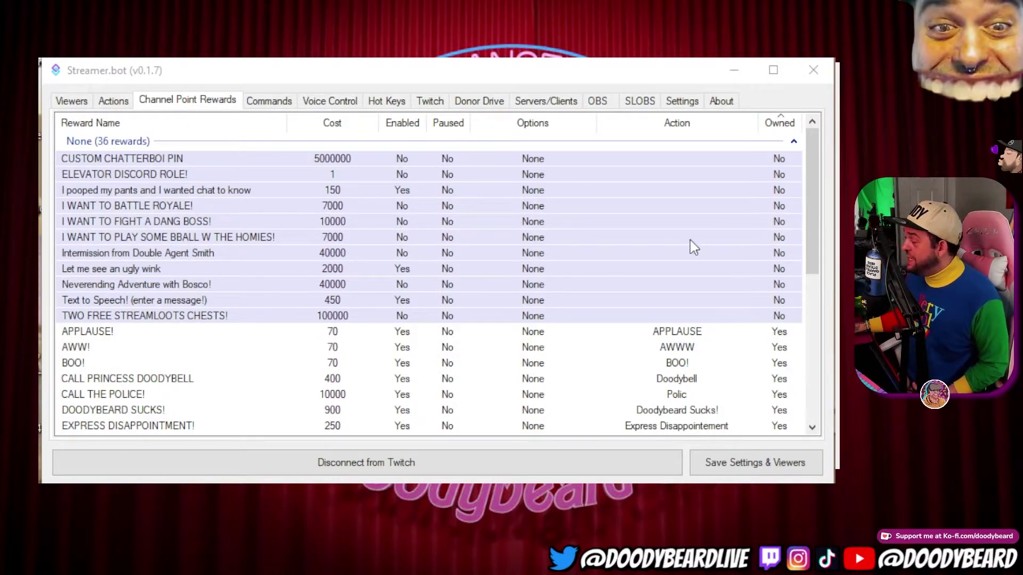
Scroll through the Channel Point Rewards list to review the unowned rewards.
{"action": "scroll", "coordinate": [488, 291], "scroll_direction": "down", "scroll_amount": 6}
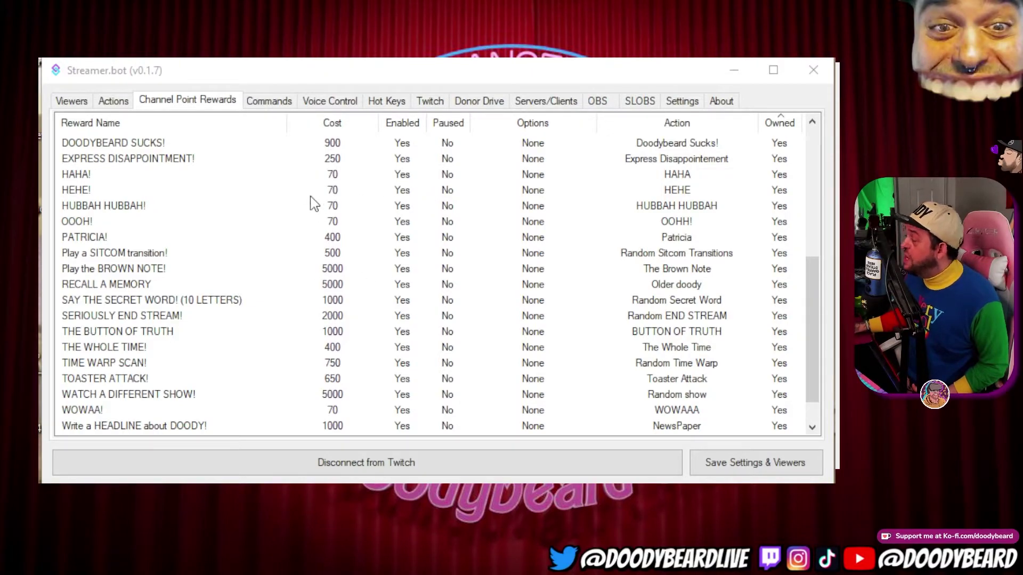
{"action": "scroll", "coordinate": [432, 275], "scroll_direction": "up", "scroll_amount": 6}
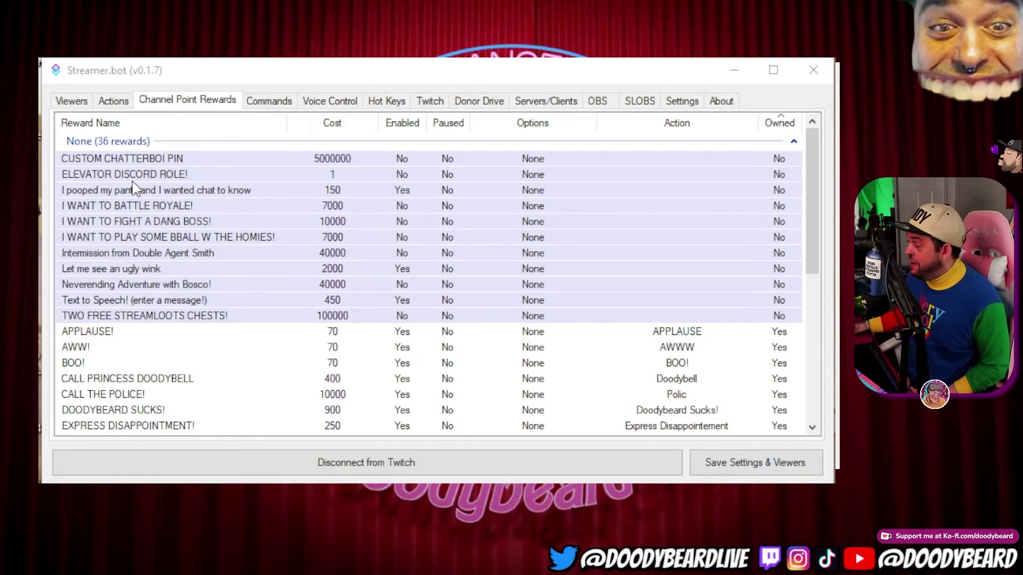
Duplicate the unowned 150-point reward into a bot-owned '(Copy)' and review both rewards' settings.
{"action": "left_click", "coordinate": [75, 195]}
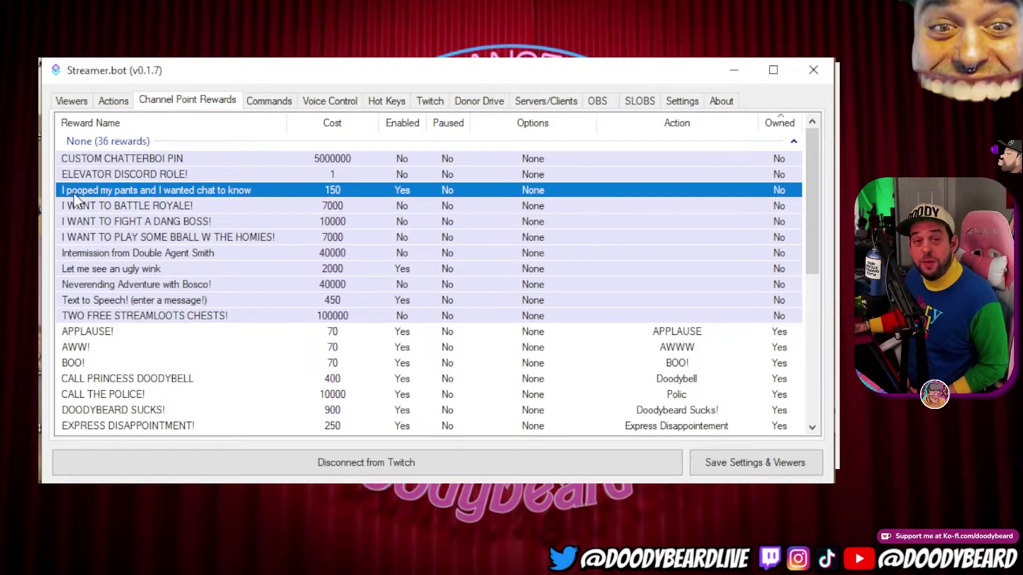
{"action": "right_click", "coordinate": [183, 194]}
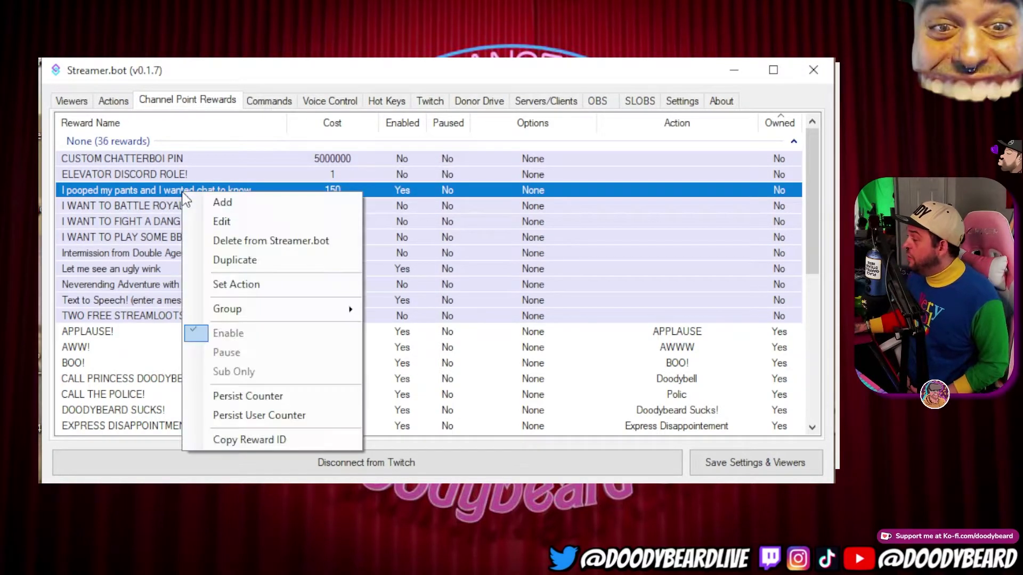
{"action": "left_click", "coordinate": [237, 260]}
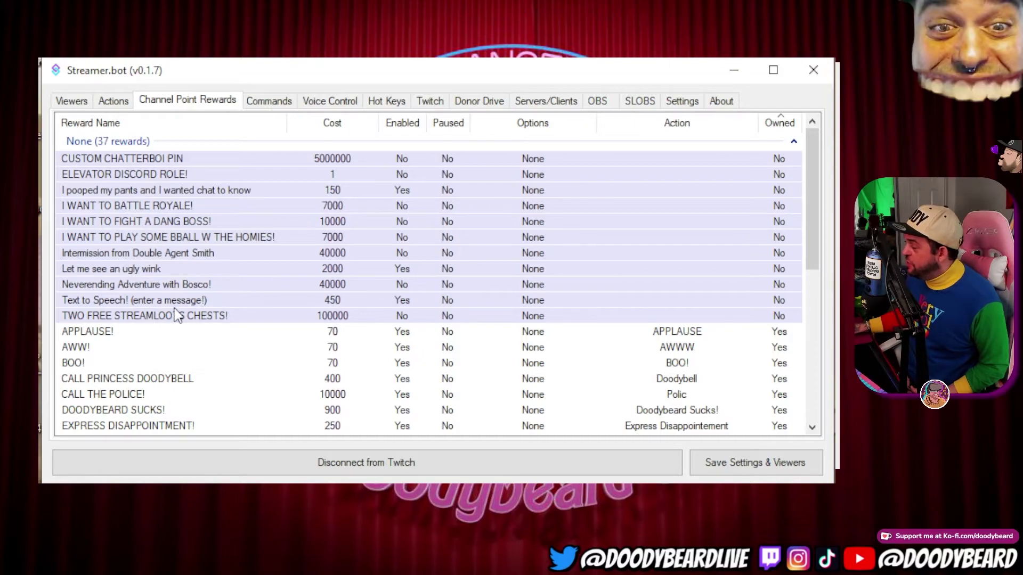
{"action": "double_click", "coordinate": [95, 188]}
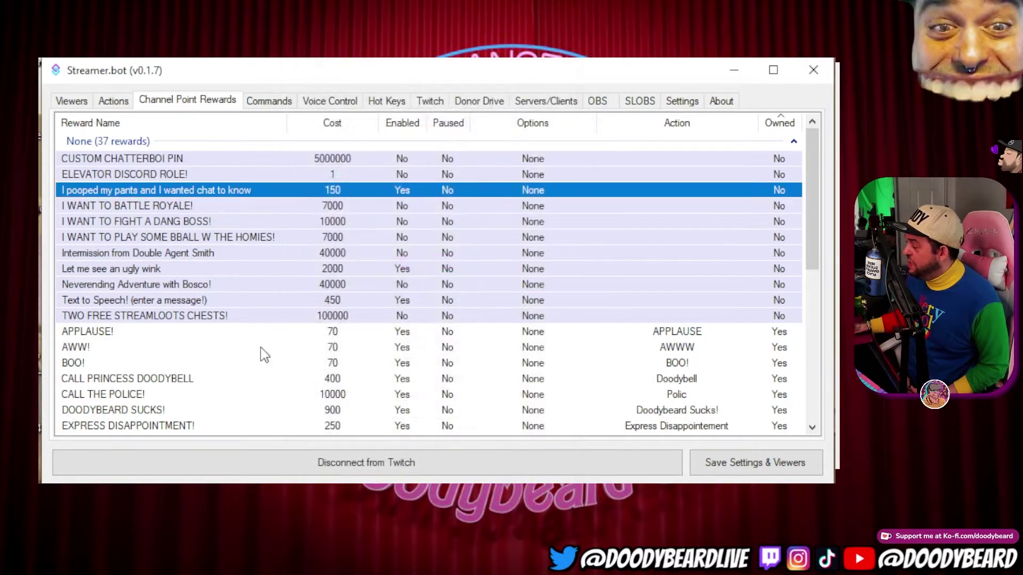
{"action": "scroll", "coordinate": [260, 348], "scroll_direction": "down", "scroll_amount": 8}
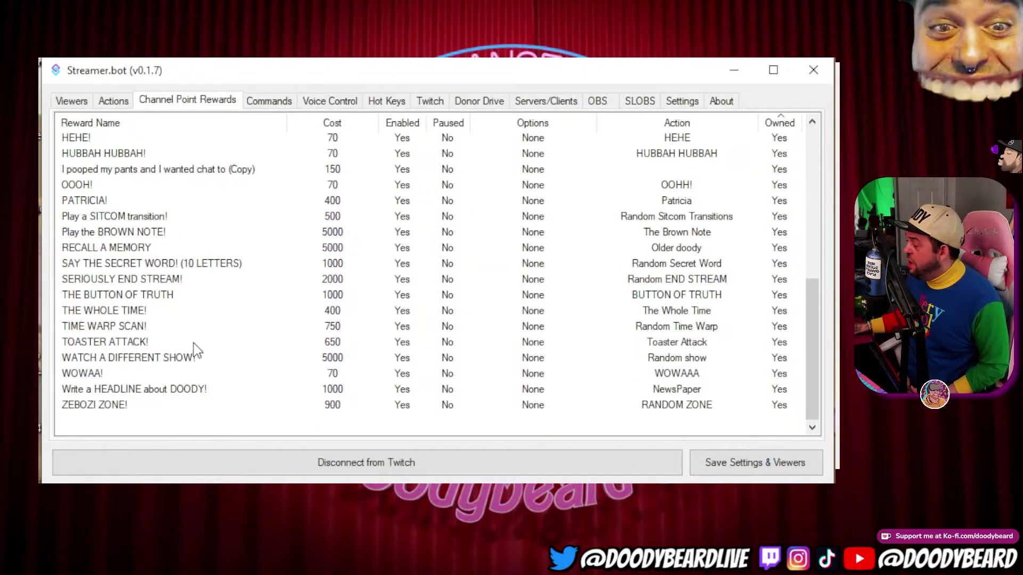
{"action": "double_click", "coordinate": [170, 171]}
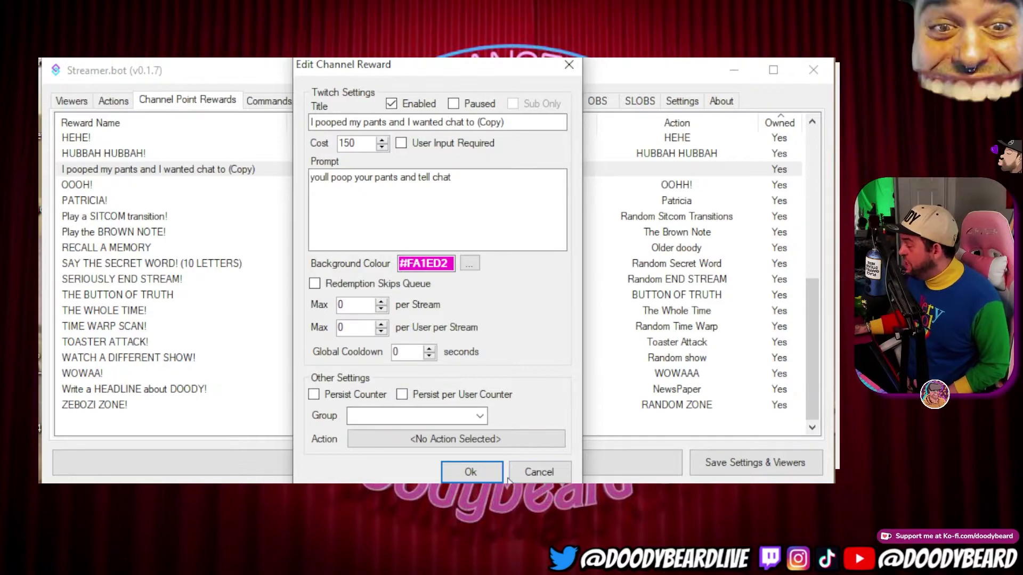
{"action": "left_click", "coordinate": [539, 472]}
{"action": "scroll", "coordinate": [232, 297], "scroll_direction": "up", "scroll_amount": 3}
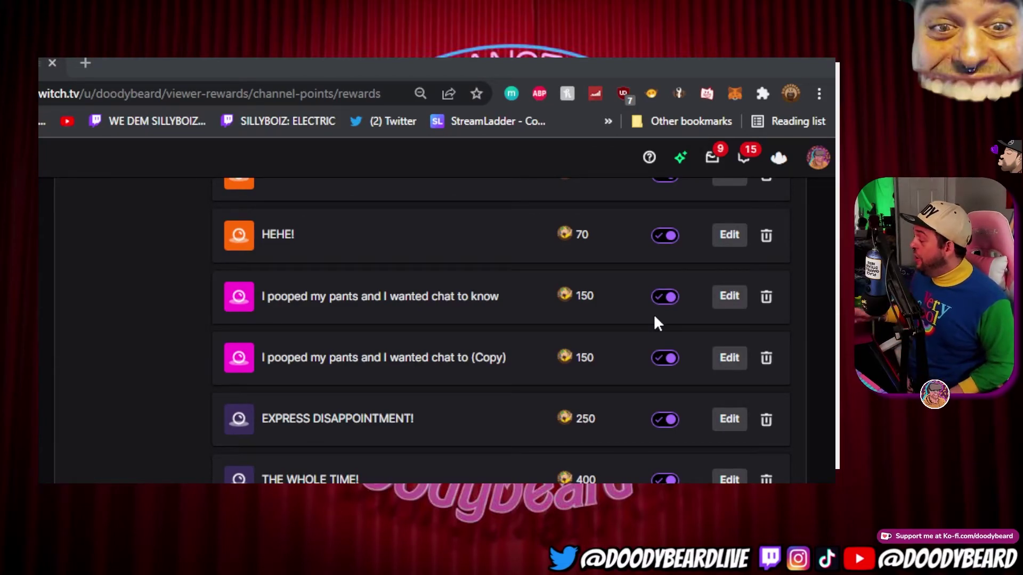
Delete the original reward after marking its 4 pending requests complete.
{"action": "left_click", "coordinate": [775, 300]}
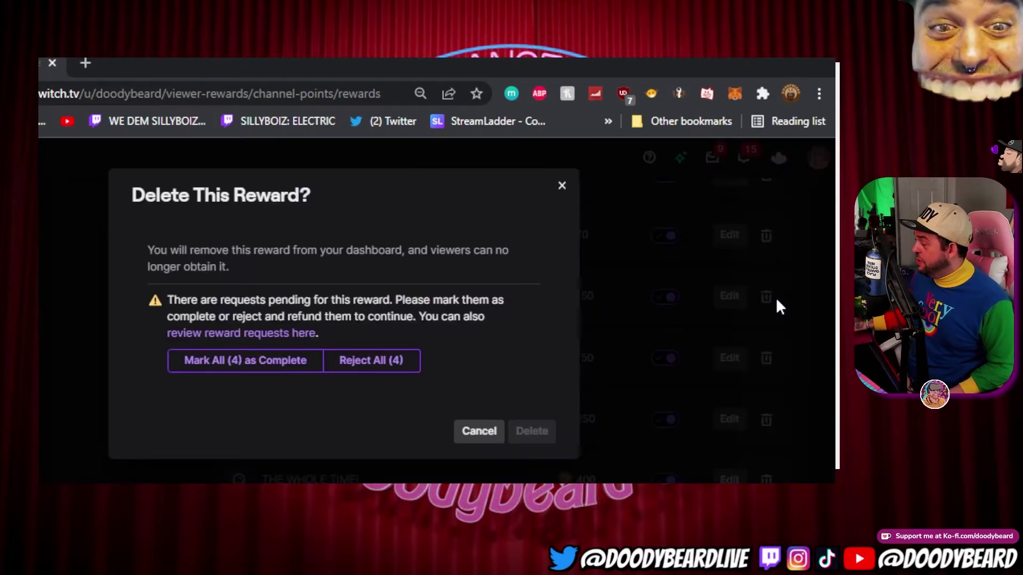
{"action": "left_click", "coordinate": [267, 367]}
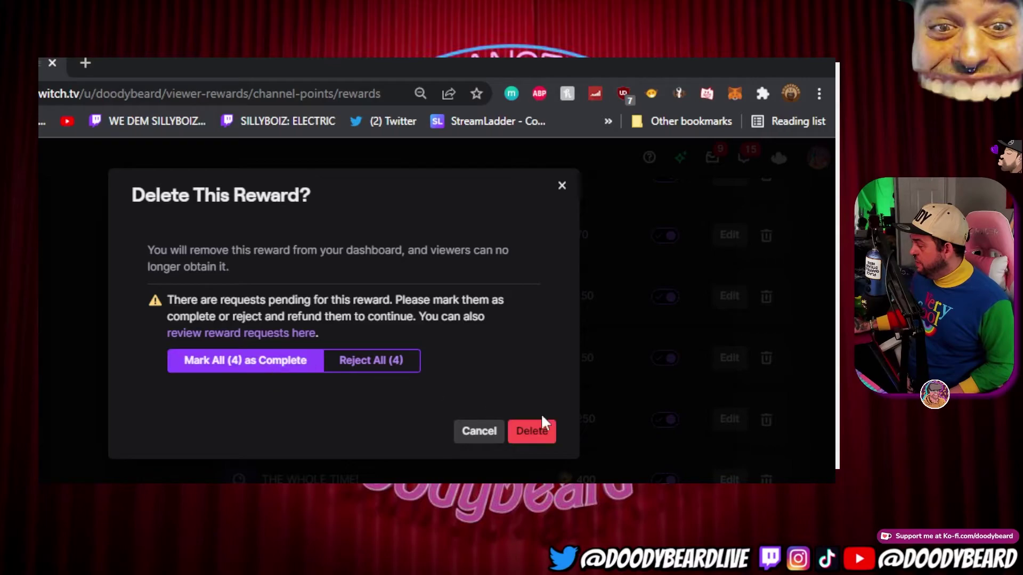
{"action": "left_click", "coordinate": [529, 431]}
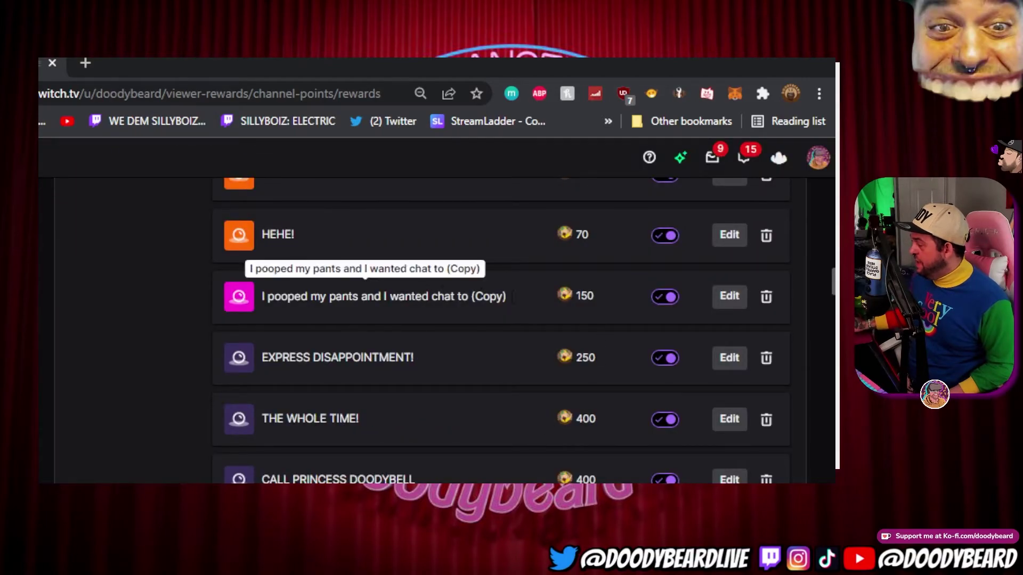
Rename the copy to 'I pooped my pants and I wanted chat to know'.
{"action": "left_click", "coordinate": [730, 296]}
{"action": "left_click", "coordinate": [304, 292]}
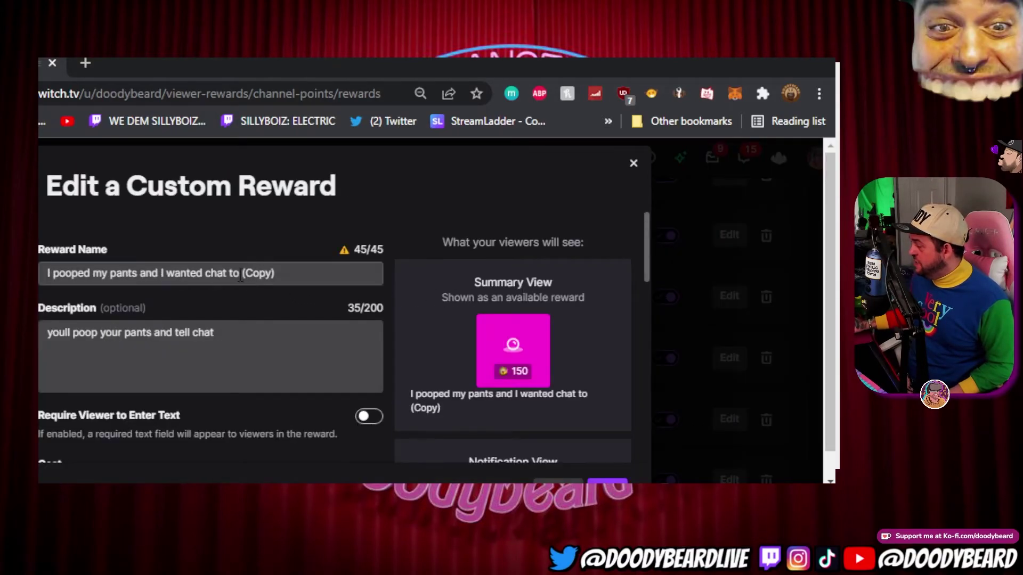
{"action": "key", "text": "BackSpace"}
{"action": "key", "text": "BackSpace"}
{"action": "key", "text": "BackSpace"}
{"action": "key", "text": "BackSpace"}
{"action": "key", "text": "BackSpace"}
{"action": "key", "text": "BackSpace"}
{"action": "type", "text": "know"}
{"action": "key", "text": "Return"}
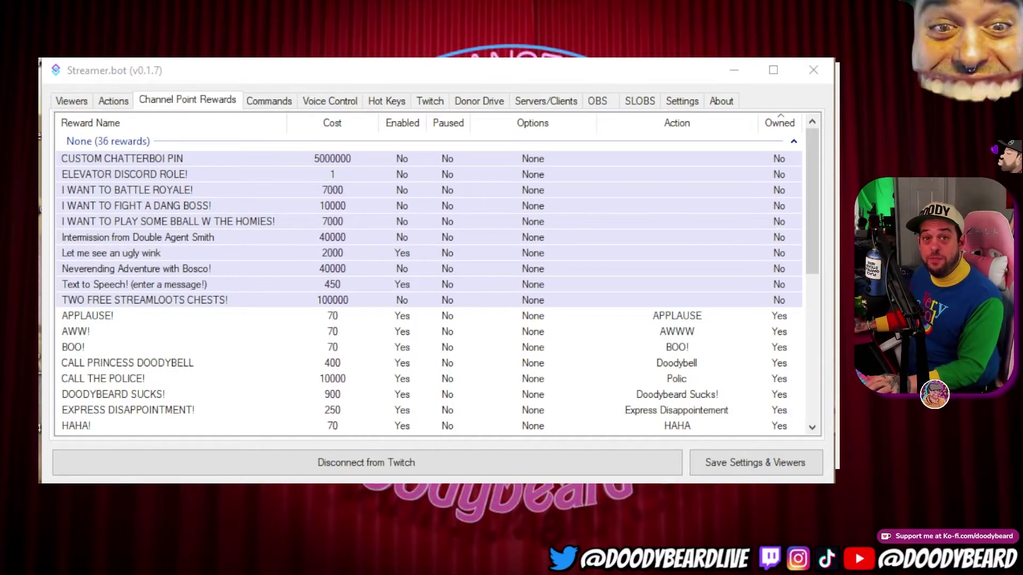
Review the Hype Train event assignments under Settings > Events, then browse the actions list.
{"action": "left_click", "coordinate": [683, 102]}
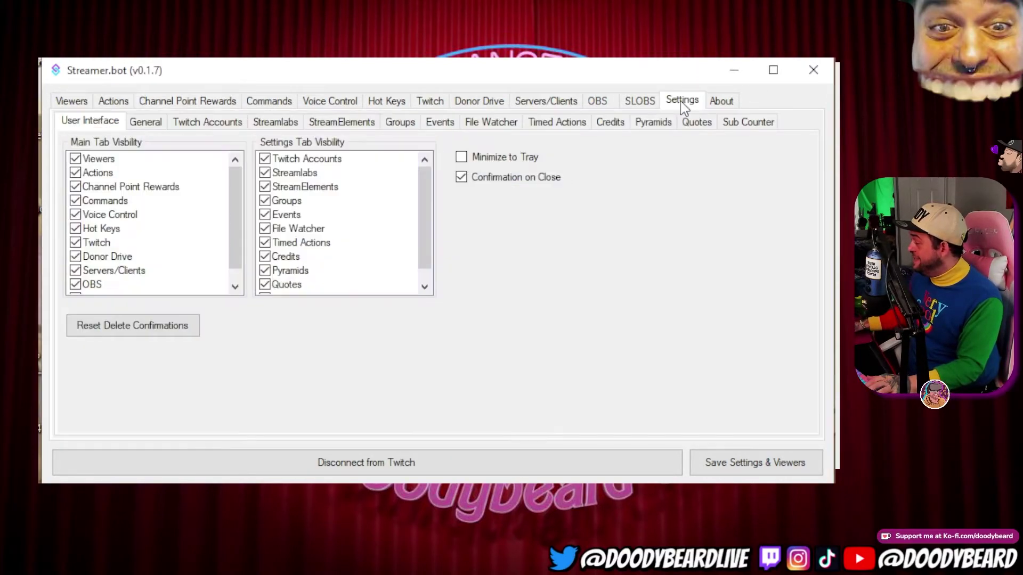
{"action": "left_click", "coordinate": [436, 126]}
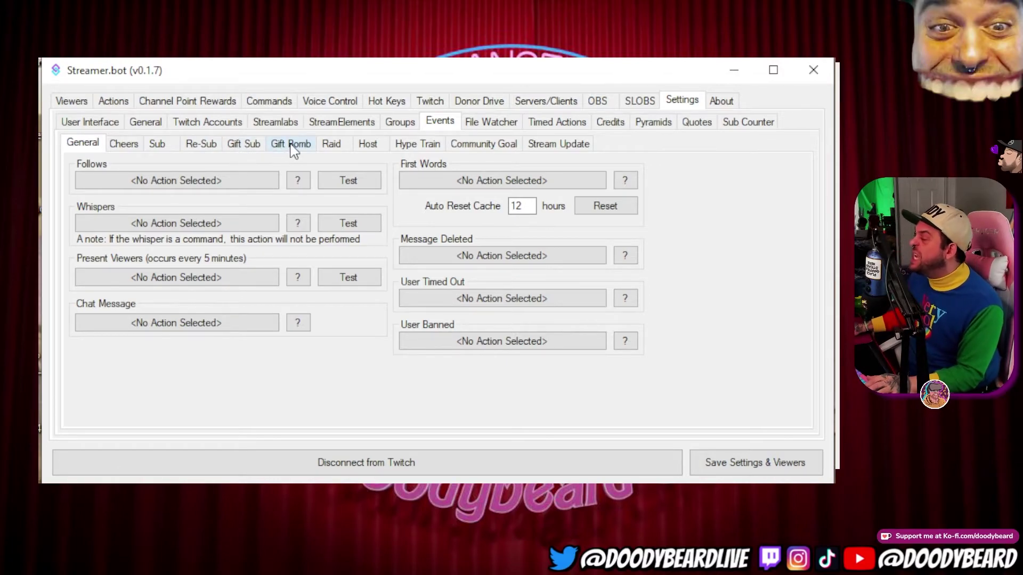
{"action": "left_click", "coordinate": [412, 153]}
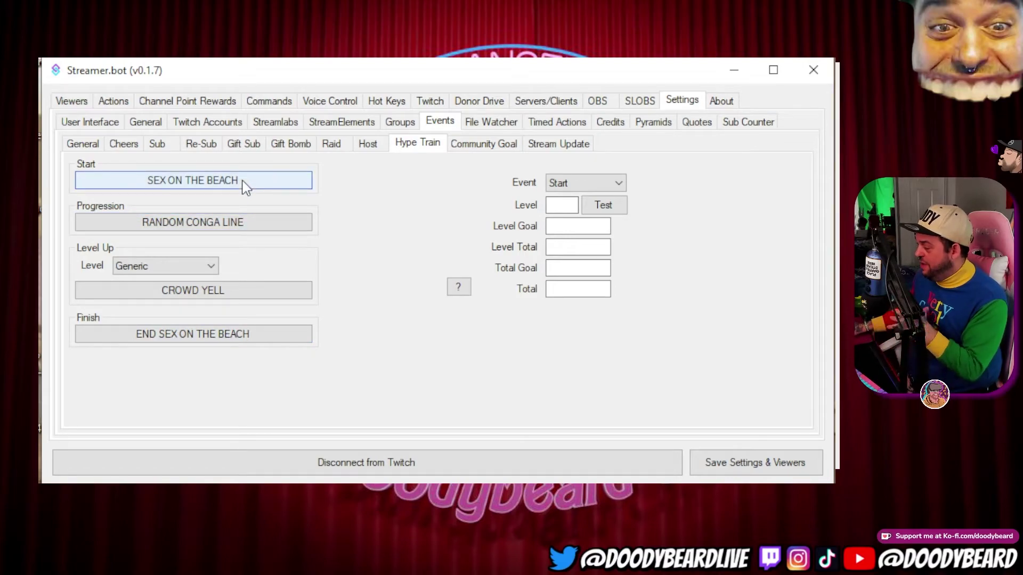
{"action": "left_click", "coordinate": [122, 106]}
{"action": "scroll", "coordinate": [191, 249], "scroll_direction": "down", "scroll_amount": 5}
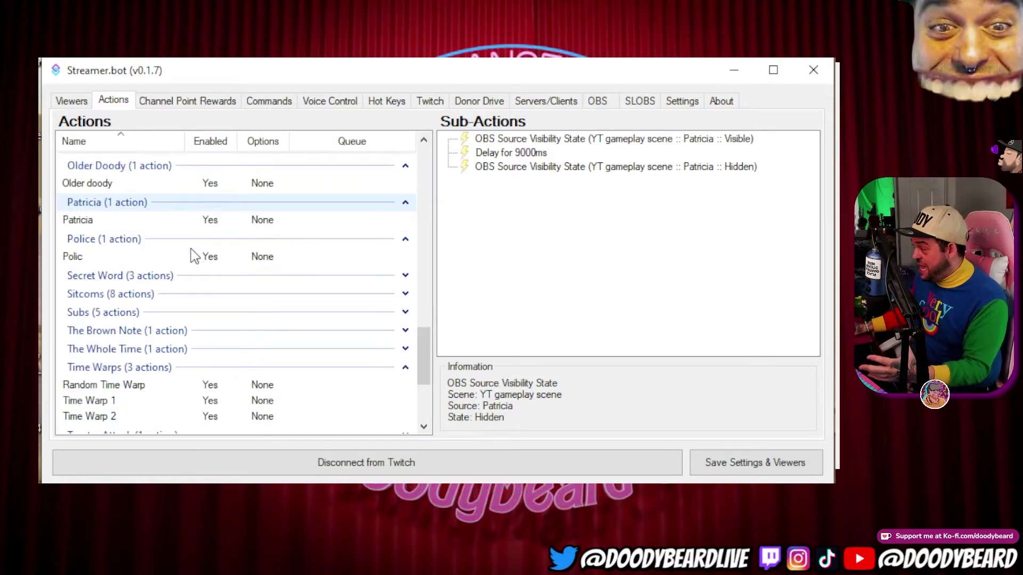
{"action": "scroll", "coordinate": [167, 265], "scroll_direction": "up", "scroll_amount": 2}
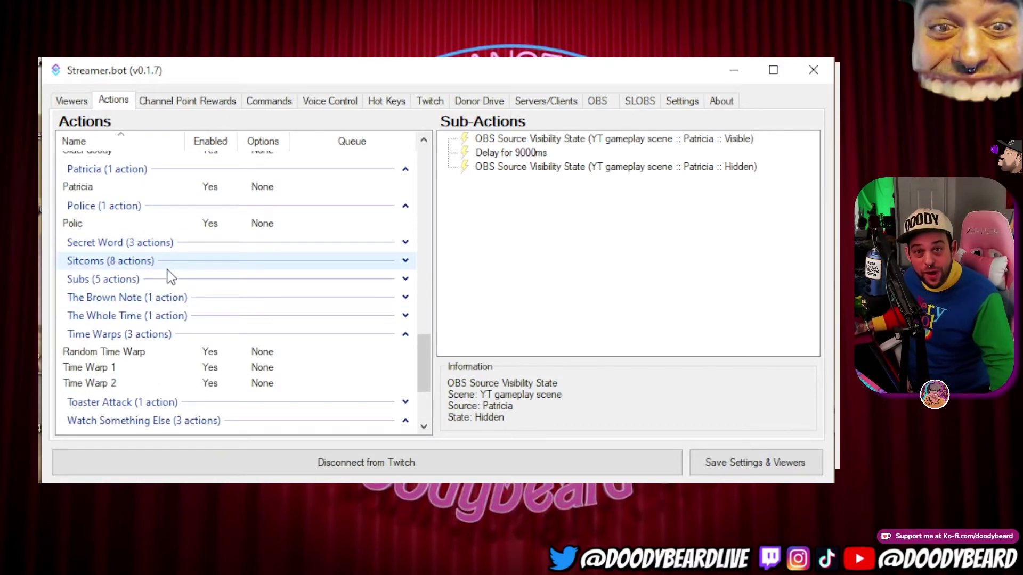
{"action": "left_click", "coordinate": [165, 264]}
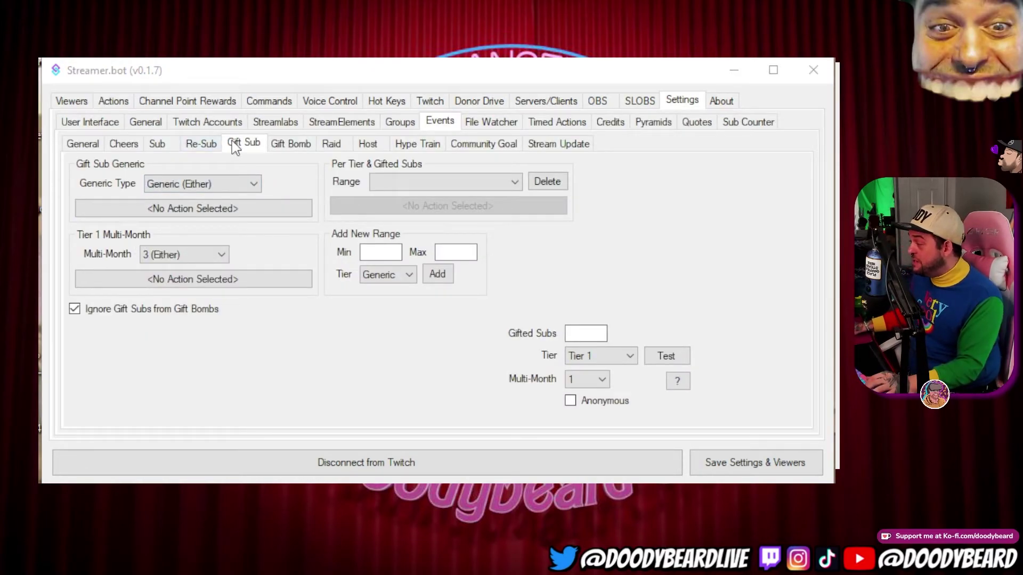
Assign the PatriciaTest action to the Generic (Either) gift sub event.
{"action": "left_click", "coordinate": [332, 144]}
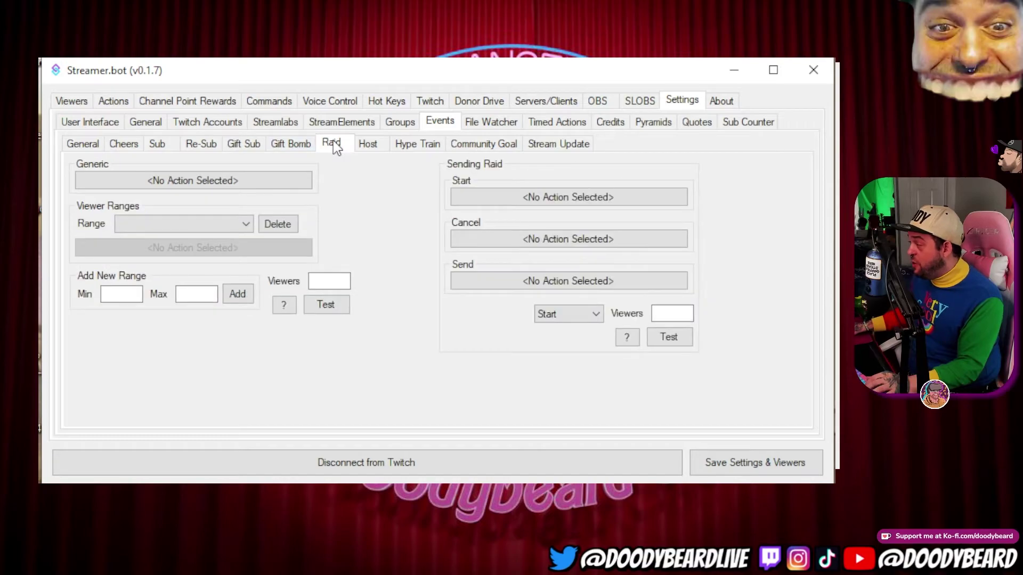
{"action": "left_click", "coordinate": [234, 145]}
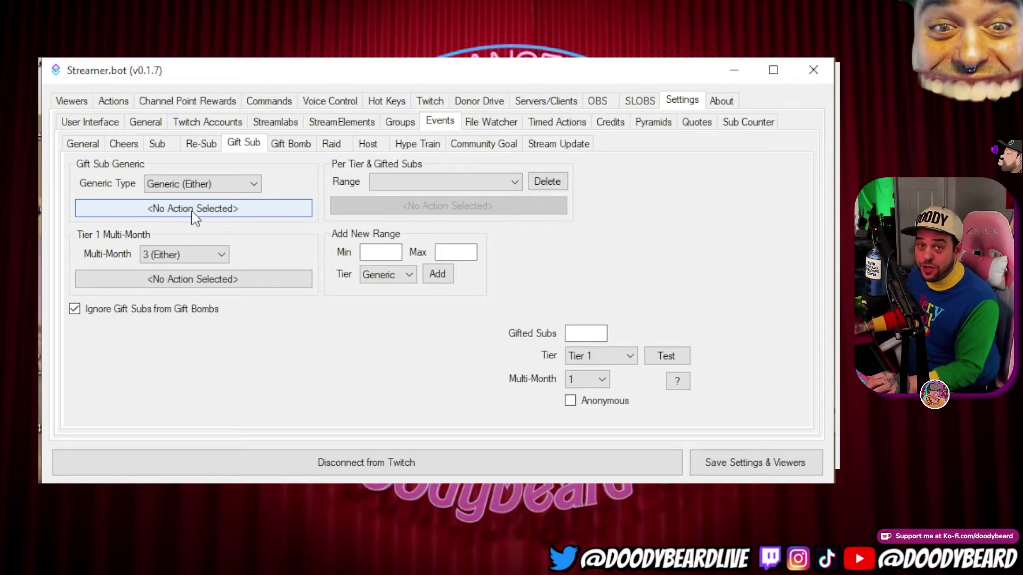
{"action": "left_click", "coordinate": [177, 183]}
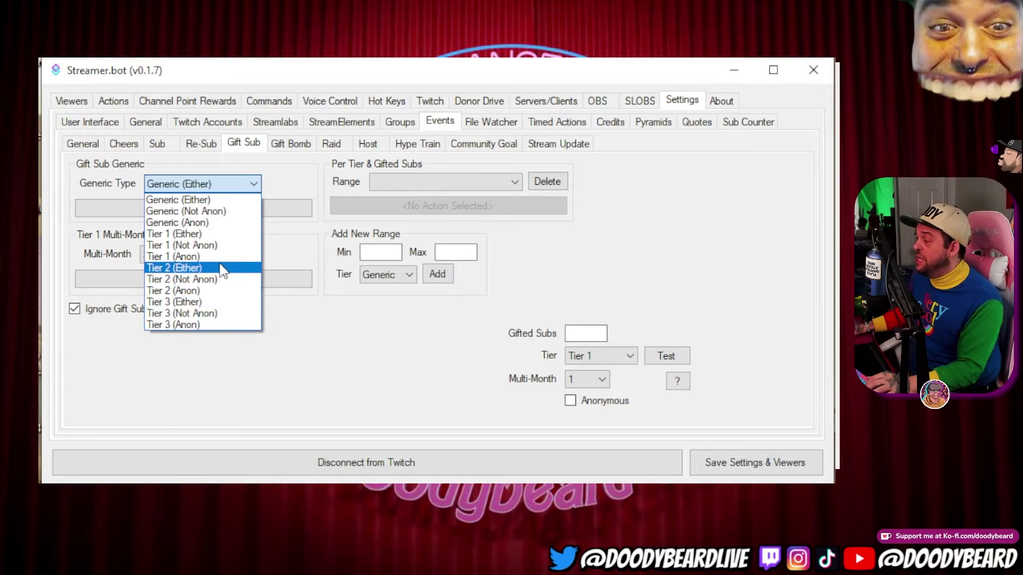
{"action": "left_click", "coordinate": [165, 200]}
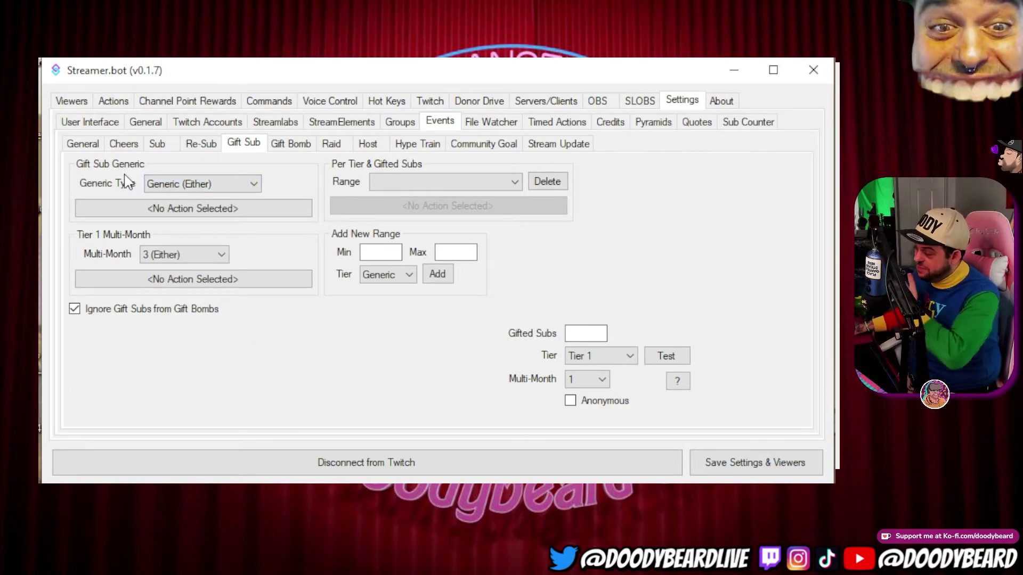
{"action": "left_click", "coordinate": [158, 211]}
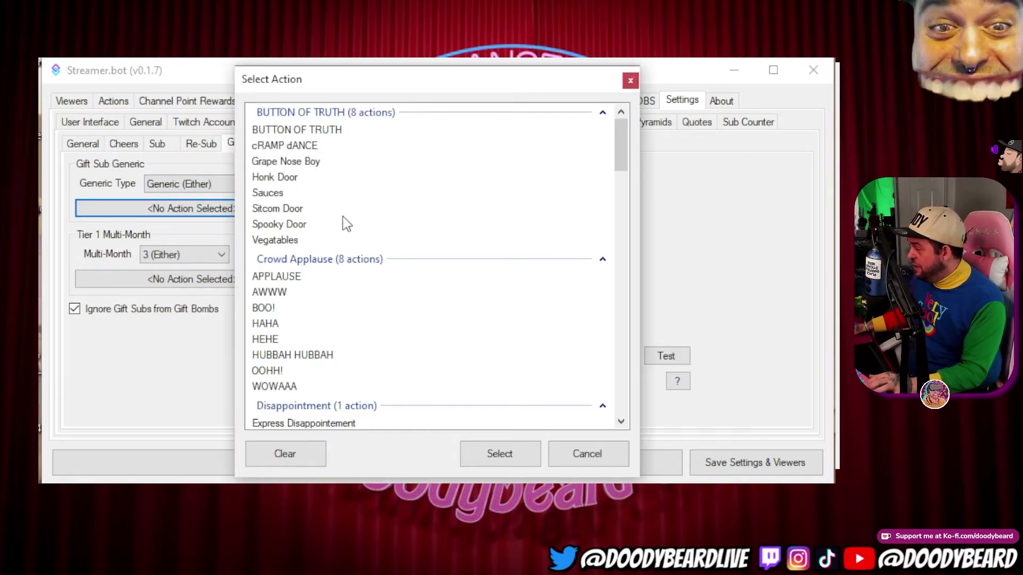
{"action": "scroll", "coordinate": [346, 224], "scroll_direction": "down", "scroll_amount": 4}
{"action": "scroll", "coordinate": [376, 274], "scroll_direction": "down", "scroll_amount": 5}
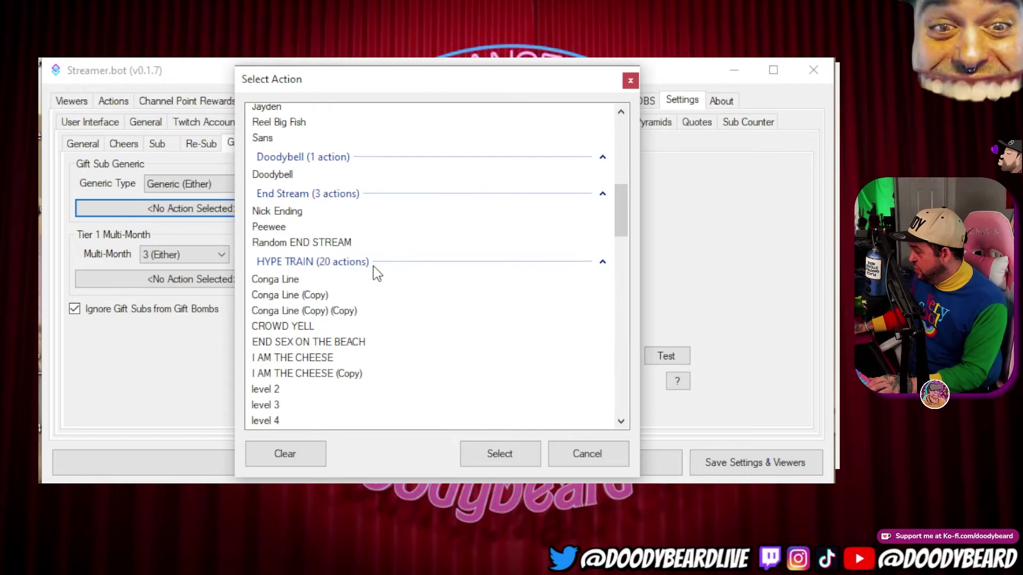
{"action": "scroll", "coordinate": [376, 274], "scroll_direction": "down", "scroll_amount": 4}
{"action": "scroll", "coordinate": [372, 269], "scroll_direction": "up", "scroll_amount": 3}
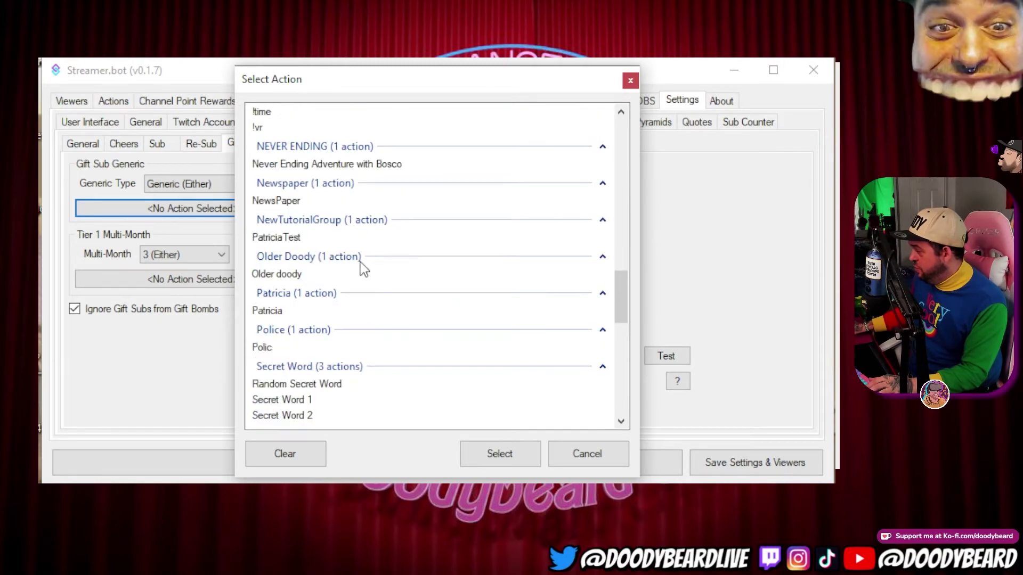
{"action": "left_click", "coordinate": [291, 240]}
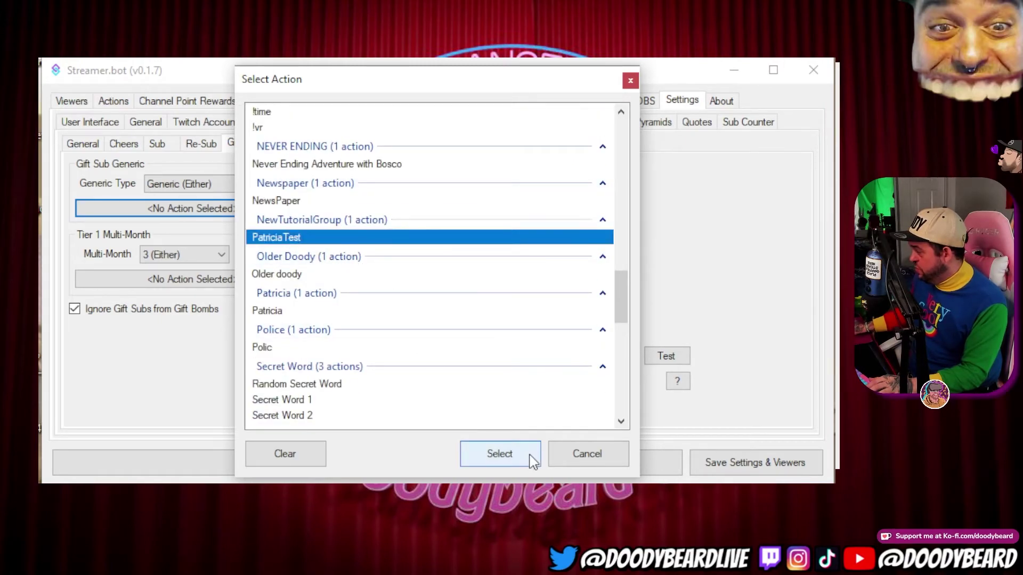
{"action": "left_click", "coordinate": [486, 457]}
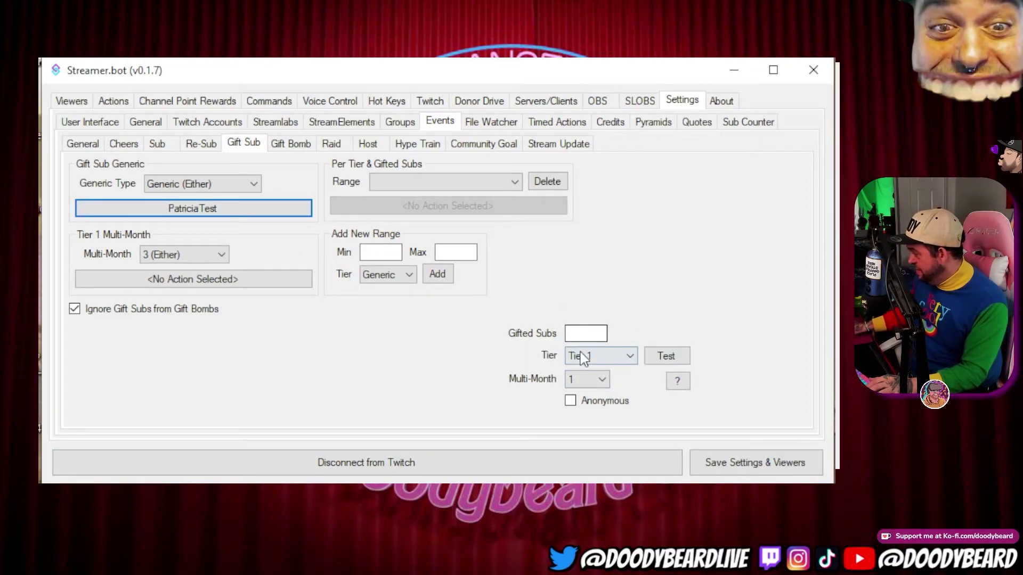
Test the PatriciaTest alert with 1 gifted sub, then clear the generic gift sub action.
{"action": "left_click", "coordinate": [585, 333]}
{"action": "type", "text": "1"}
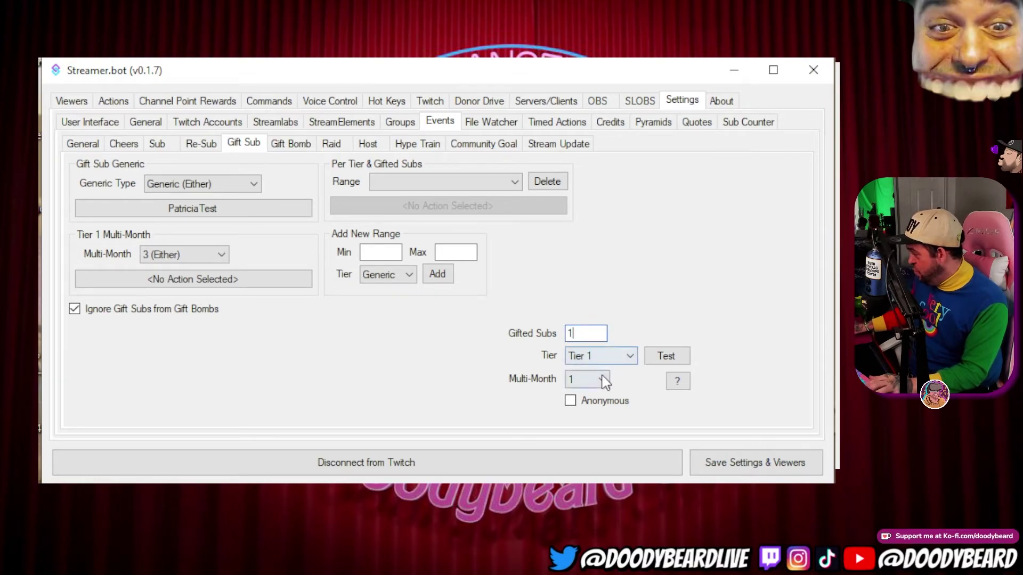
{"action": "left_click", "coordinate": [674, 361]}
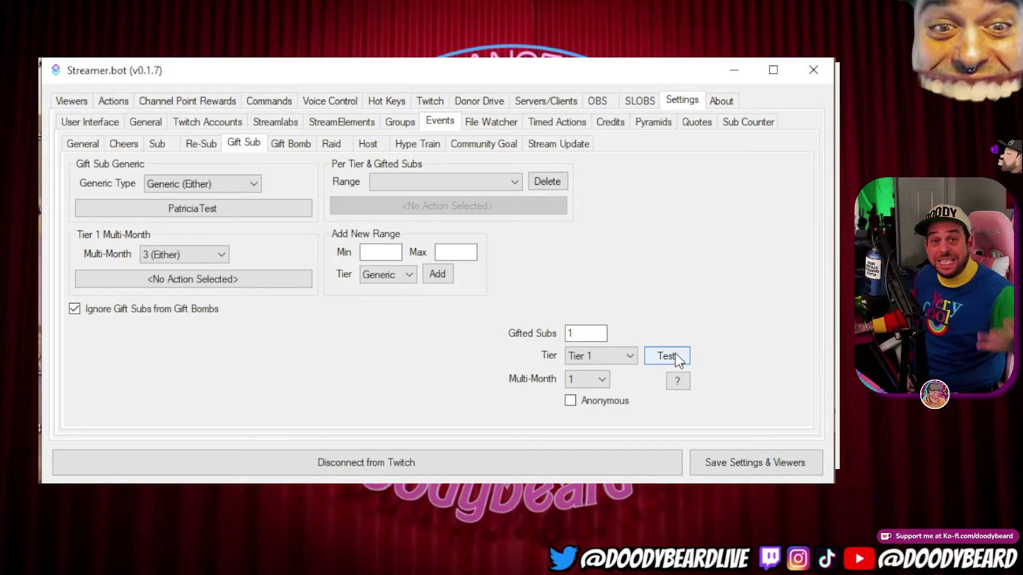
{"action": "left_click", "coordinate": [239, 214]}
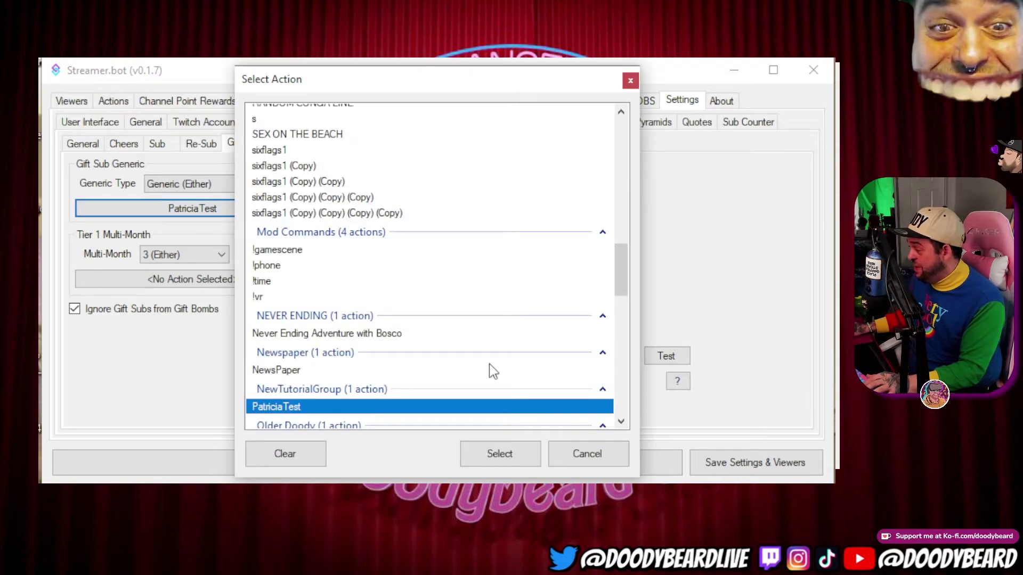
{"action": "left_click", "coordinate": [296, 453]}
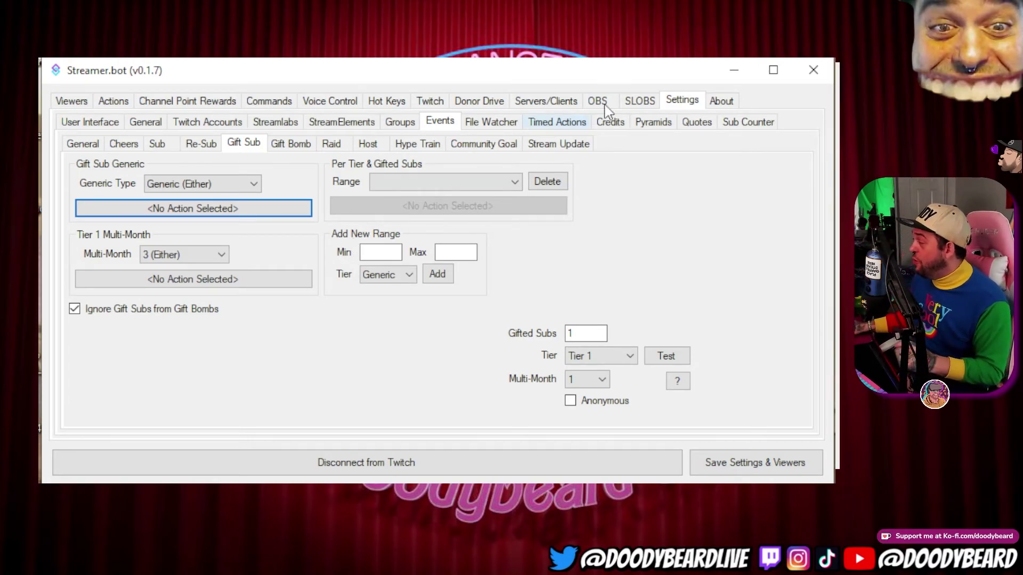
Show the Hype Train assignments, keeping Level Up on Generic with CROWD YELL.
{"action": "left_click", "coordinate": [418, 144]}
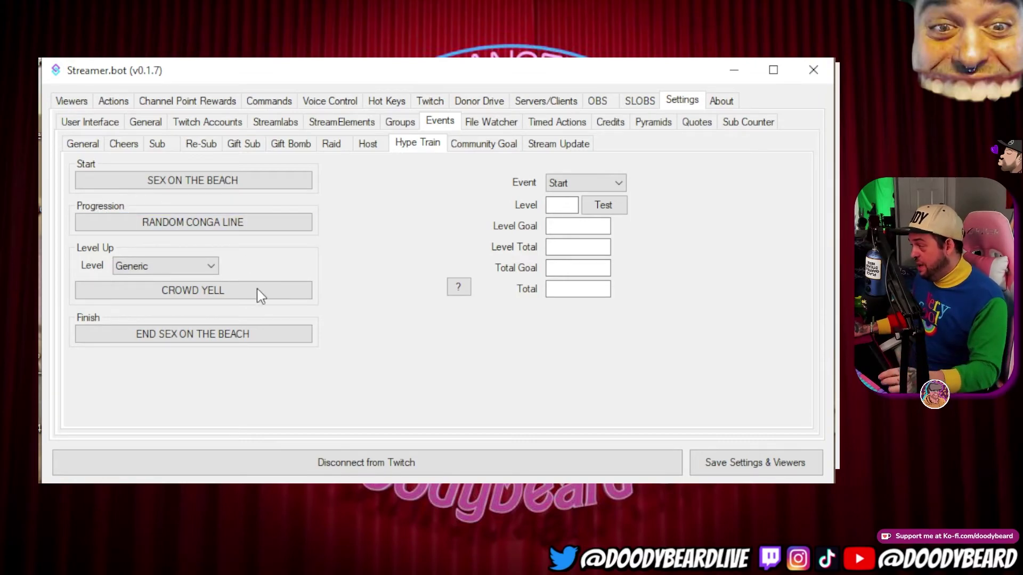
{"action": "left_click", "coordinate": [166, 266]}
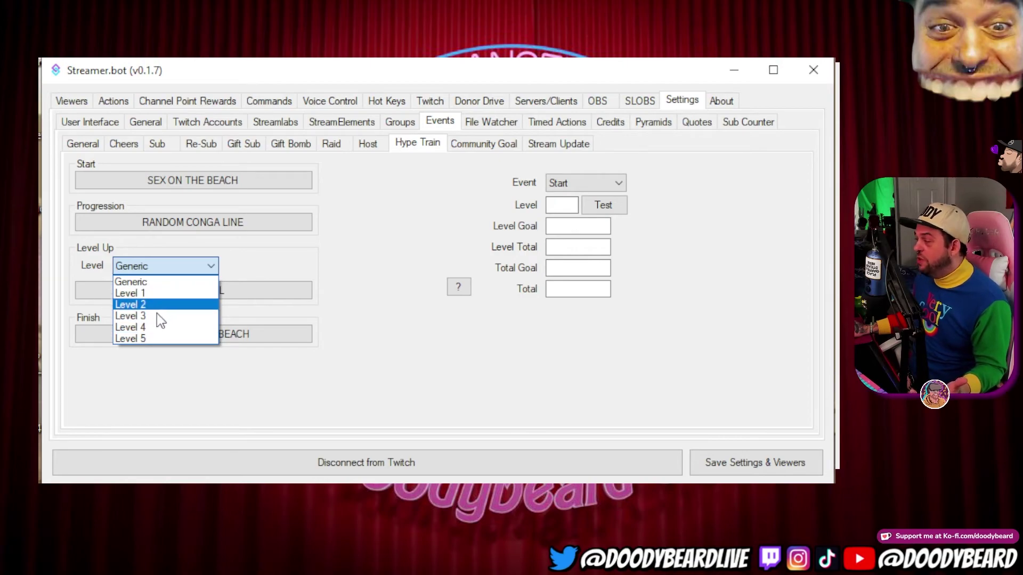
{"action": "left_click", "coordinate": [187, 282]}
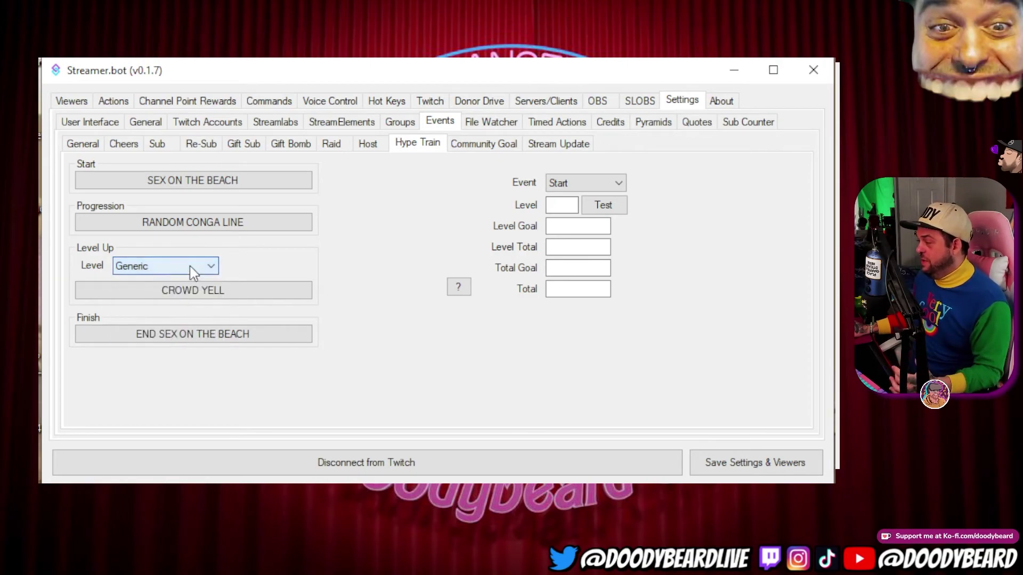
{"action": "scroll", "coordinate": [190, 267], "scroll_direction": "down", "scroll_amount": 4}
{"action": "scroll", "coordinate": [190, 266], "scroll_direction": "up", "scroll_amount": 3}
{"action": "scroll", "coordinate": [189, 266], "scroll_direction": "up", "scroll_amount": 1}
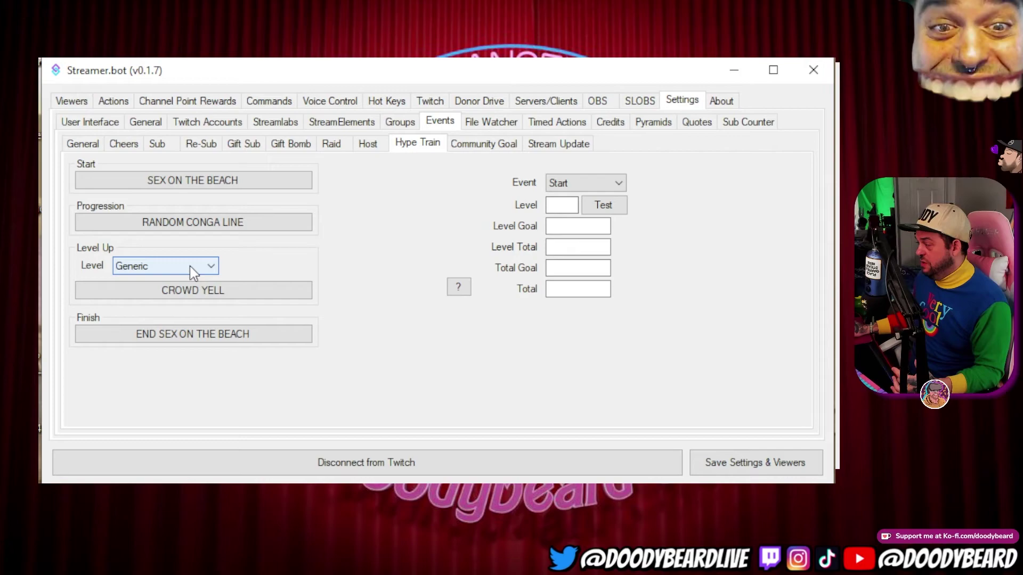